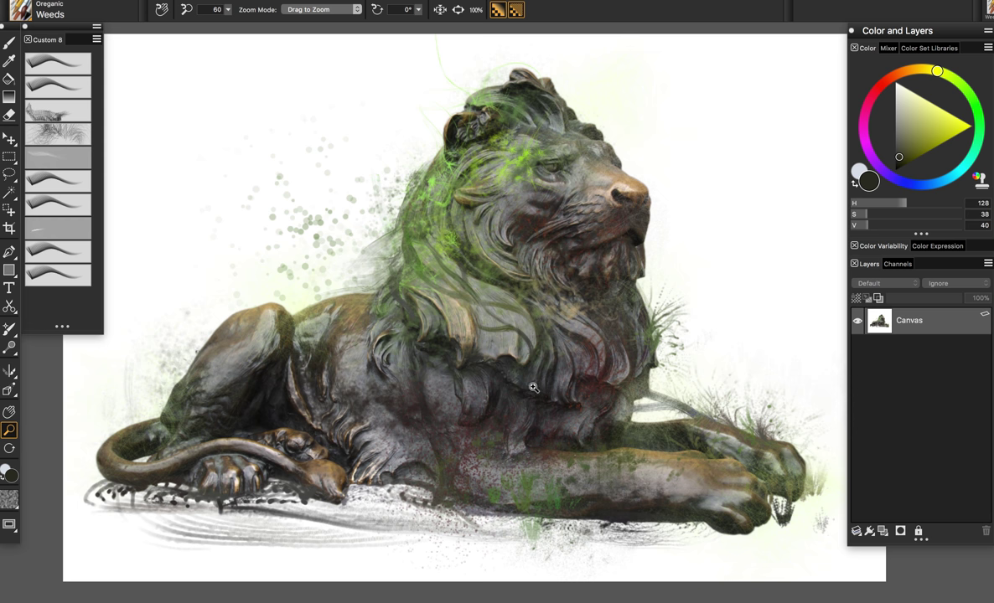
pyautogui.moveTo(524, 408); pyautogui.dragTo(533, 396)
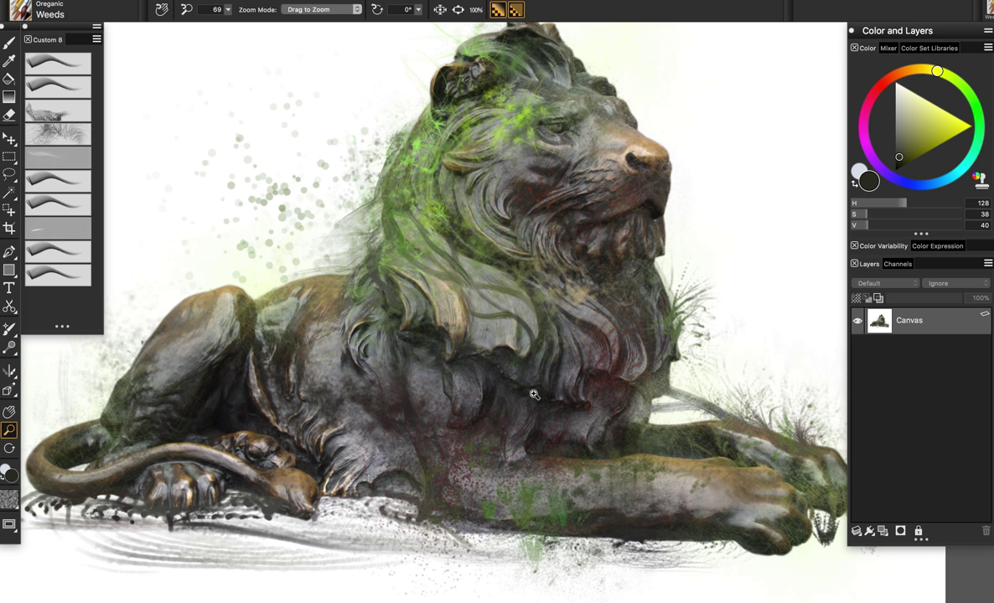
pyautogui.press('b')
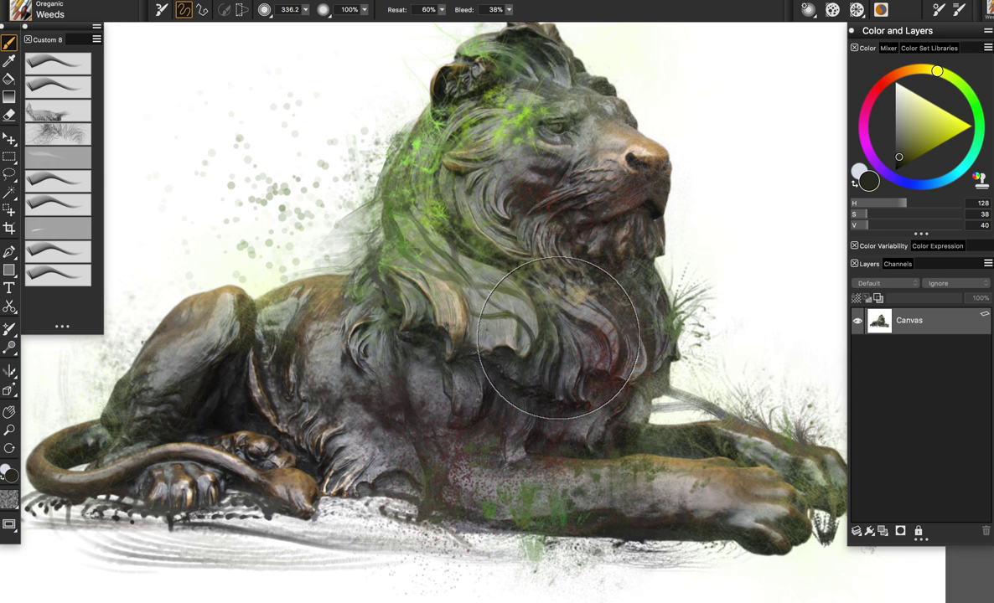
pyautogui.press('space')
pyautogui.moveTo(566, 374)
pyautogui.mouseDown()
pyautogui.moveTo(568, 387)
pyautogui.moveTo(573, 378)
pyautogui.mouseUp()
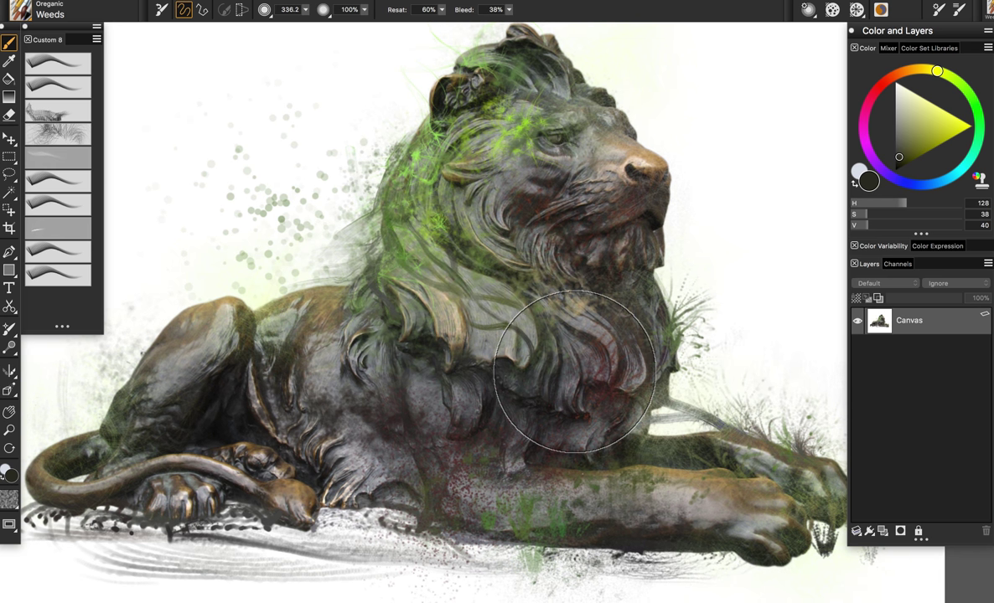
pyautogui.press('m')
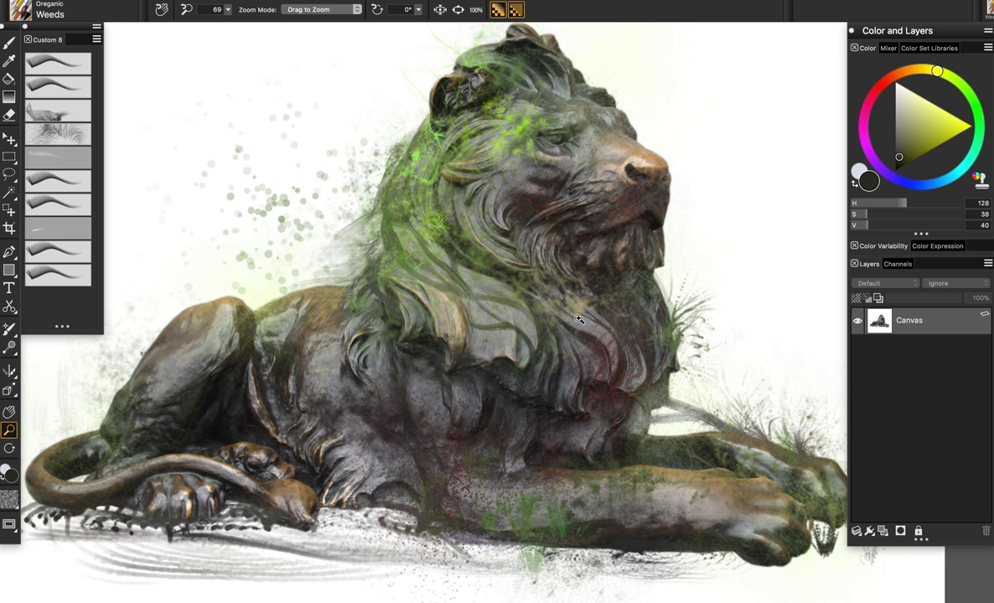
# Switch to the Bark brush and choose a dark orange-brown paint colour with H 101, S 113 and V 51.
pyautogui.press('b')
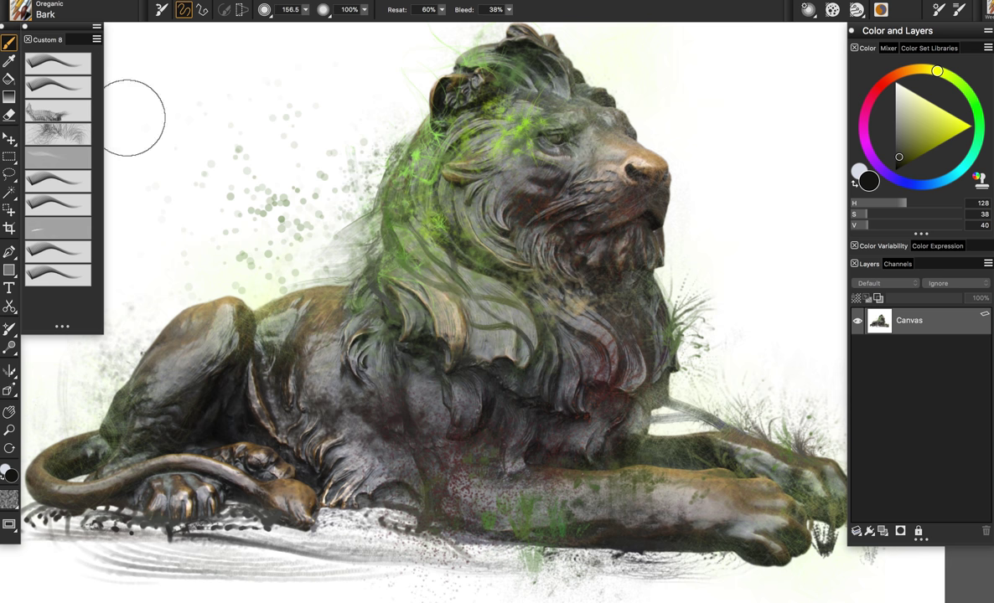
pyautogui.moveTo(565, 261); pyautogui.dragTo(620, 261)
pyautogui.moveTo(907, 156); pyautogui.dragTo(909, 153)
pyautogui.click(900, 74)
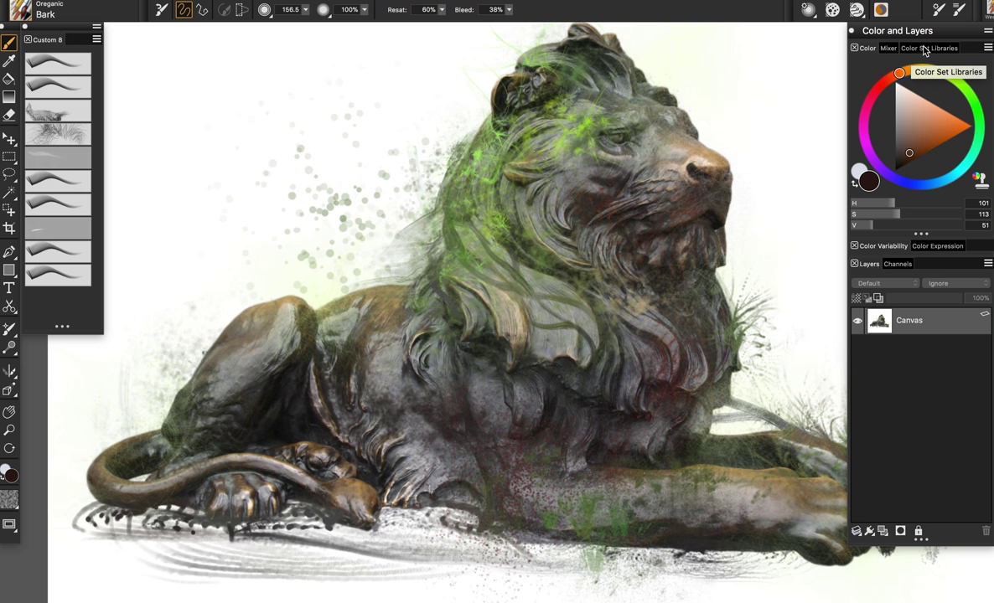
# Try dark brown Bark swatches on the blank background beside the lion's head, undoing the strokes.
pyautogui.moveTo(179, 93)
pyautogui.mouseDown()
pyautogui.moveTo(200, 85)
pyautogui.moveTo(239, 142)
pyautogui.moveTo(298, 134)
pyautogui.moveTo(356, 142)
pyautogui.moveTo(349, 92)
pyautogui.mouseUp()
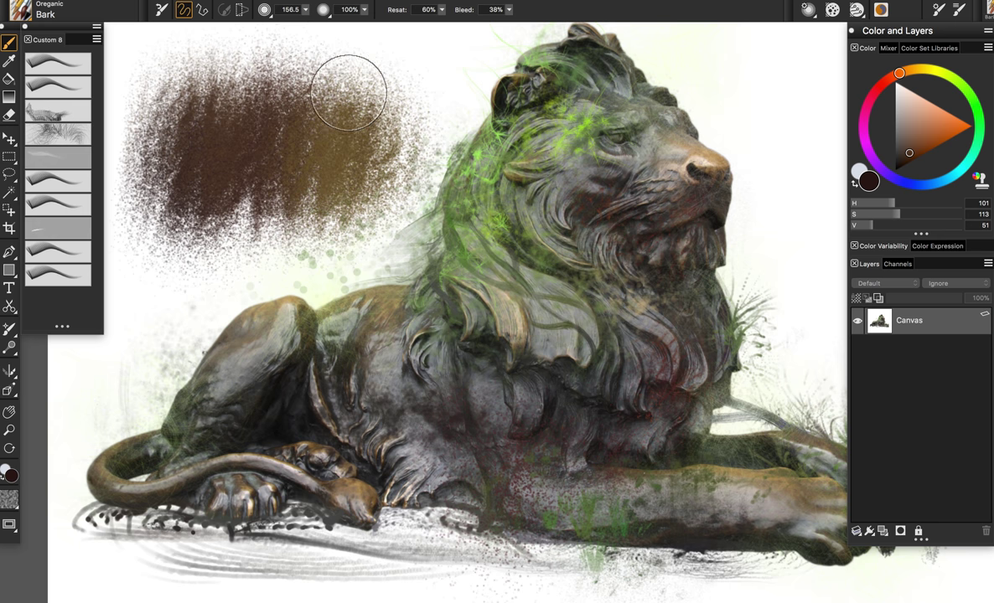
pyautogui.hotkey('ctrl', 'z')
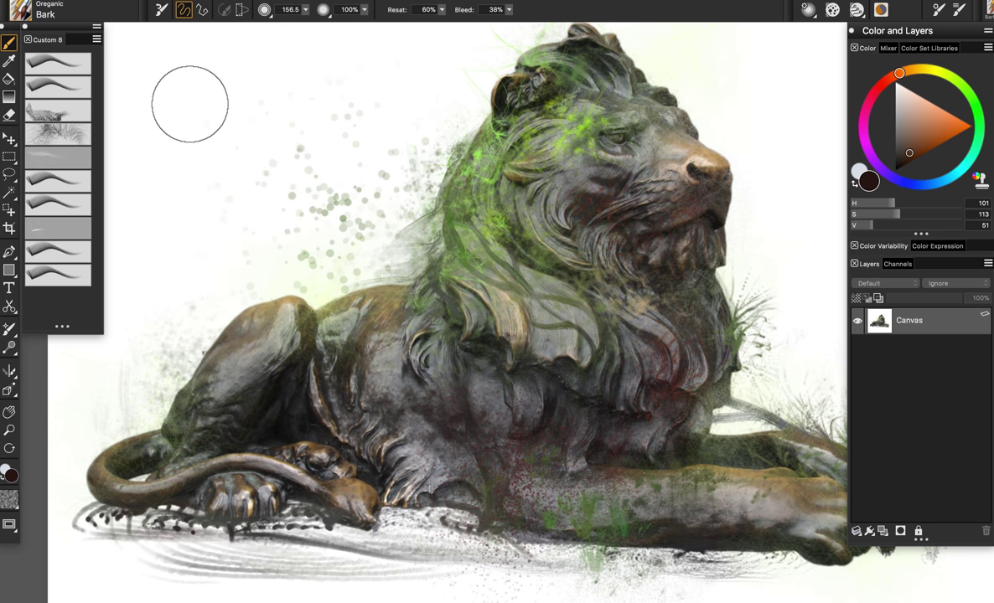
pyautogui.moveTo(198, 135)
pyautogui.mouseDown()
pyautogui.moveTo(201, 127)
pyautogui.moveTo(218, 170)
pyautogui.moveTo(299, 128)
pyautogui.moveTo(322, 89)
pyautogui.moveTo(319, 119)
pyautogui.moveTo(332, 123)
pyautogui.moveTo(307, 126)
pyautogui.moveTo(307, 159)
pyautogui.moveTo(318, 143)
pyautogui.mouseUp()
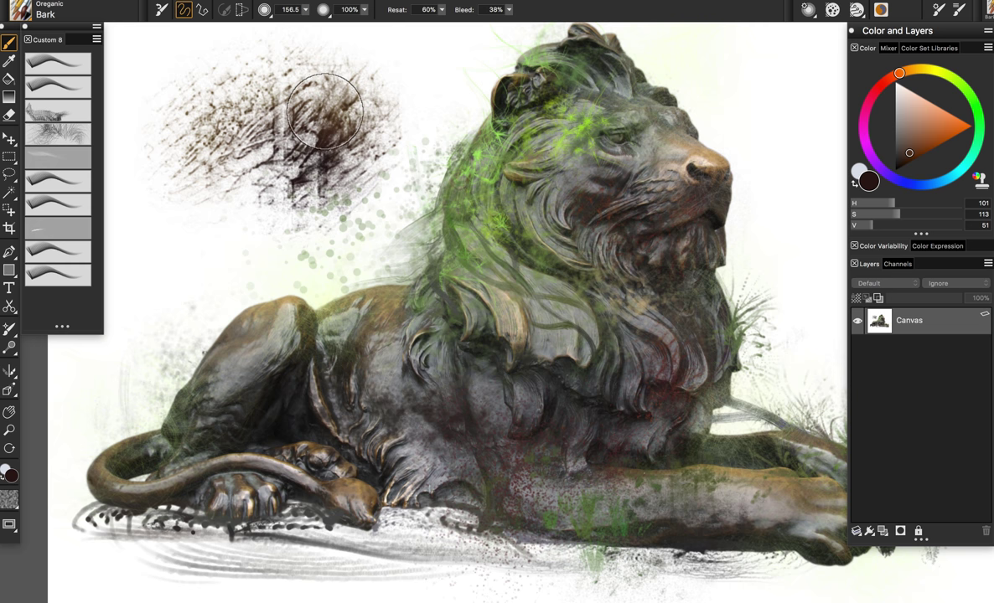
pyautogui.moveTo(321, 88)
pyautogui.mouseDown()
pyautogui.moveTo(363, 187)
pyautogui.moveTo(386, 177)
pyautogui.moveTo(369, 117)
pyautogui.moveTo(382, 163)
pyautogui.moveTo(405, 148)
pyautogui.mouseUp()
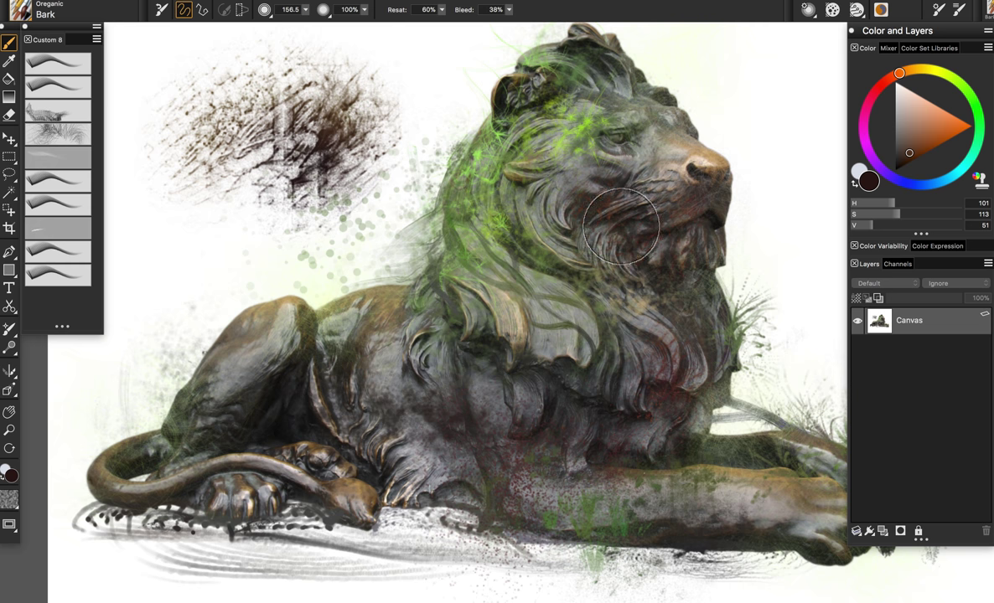
pyautogui.moveTo(332, 126)
pyautogui.mouseDown()
pyautogui.moveTo(338, 167)
pyautogui.moveTo(359, 152)
pyautogui.moveTo(303, 186)
pyautogui.moveTo(316, 87)
pyautogui.moveTo(301, 63)
pyautogui.moveTo(187, 154)
pyautogui.moveTo(199, 171)
pyautogui.moveTo(212, 118)
pyautogui.moveTo(222, 188)
pyautogui.mouseUp()
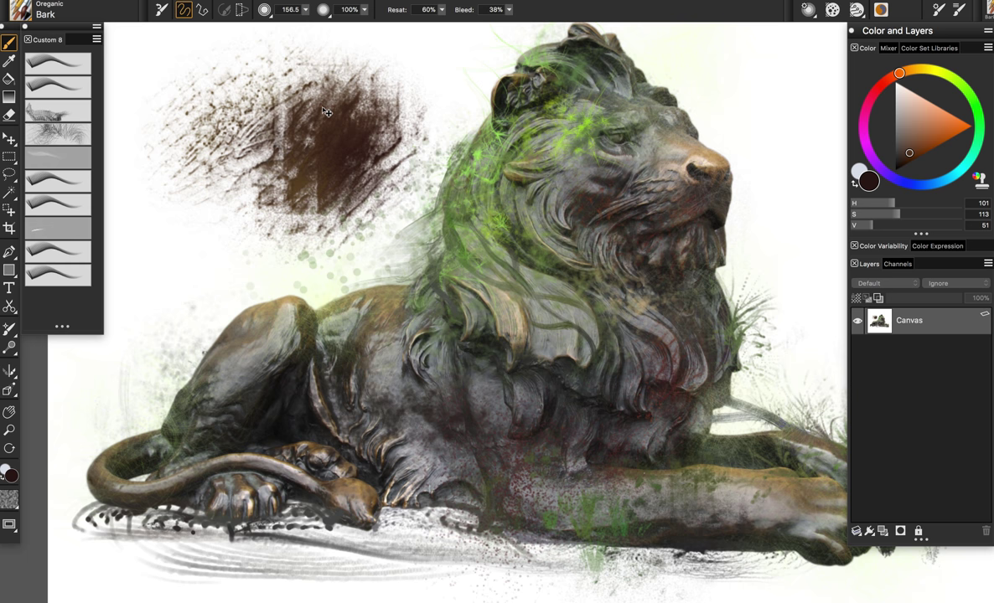
pyautogui.press('super+z')
pyautogui.press('super+z')
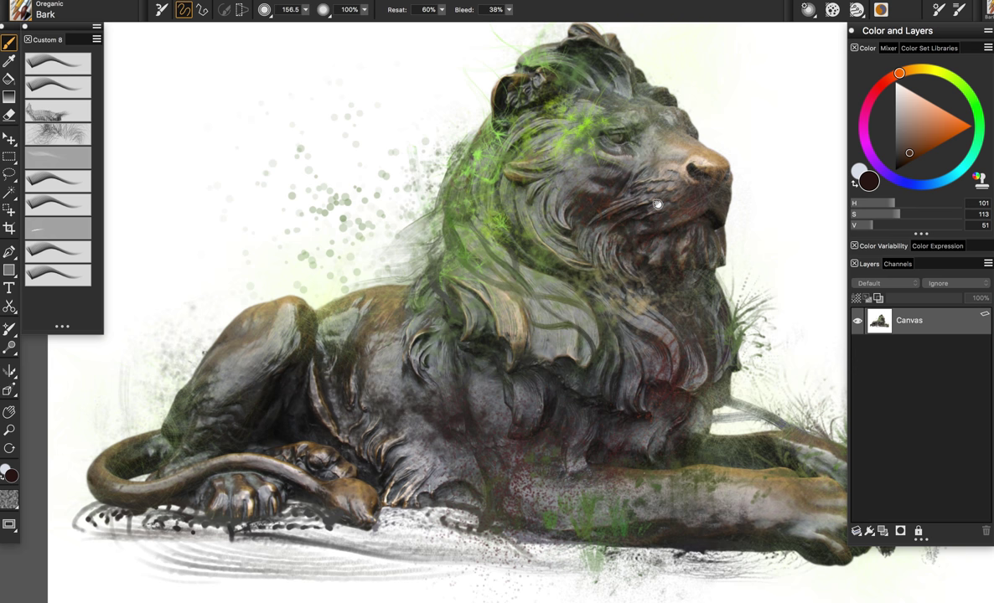
# Resize the Bark brush to 133.0, sample a gray from the lion's face, and paint texture on the cheek.
pyautogui.keyDown('space'); pyautogui.moveTo(657, 204); pyautogui.dragTo(579, 198); pyautogui.keyUp('space')
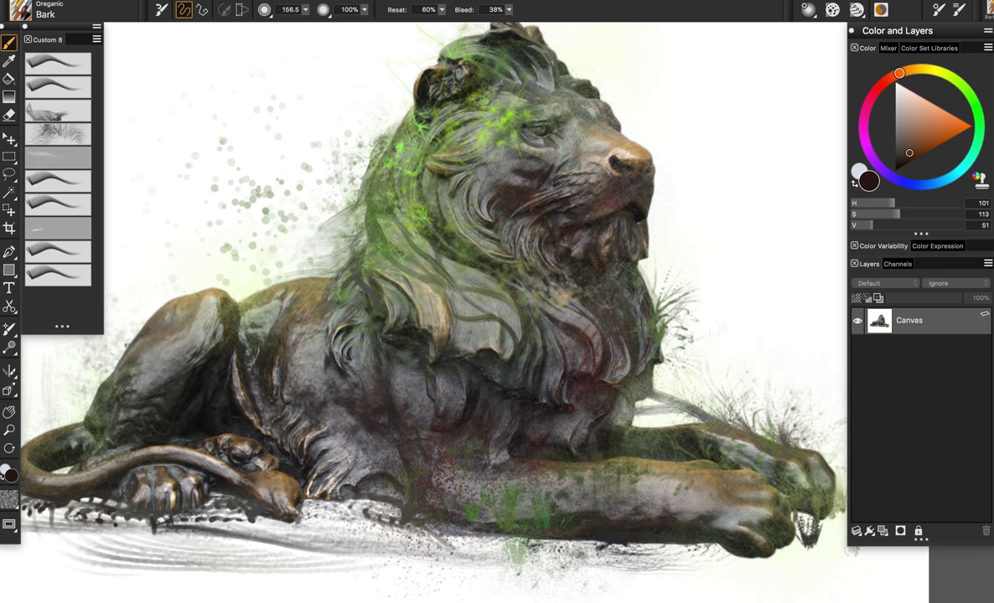
pyautogui.moveTo(497, 182)
pyautogui.keyDown('alt'); pyautogui.keyDown('super'); pyautogui.mouseDown()
pyautogui.moveTo(519, 195)
pyautogui.moveTo(507, 188)
pyautogui.mouseUp(); pyautogui.keyUp('super'); pyautogui.keyUp('alt')
pyautogui.keyDown('alt'); pyautogui.click(499, 172); pyautogui.keyUp('alt')
pyautogui.moveTo(480, 144); pyautogui.dragTo(506, 195)
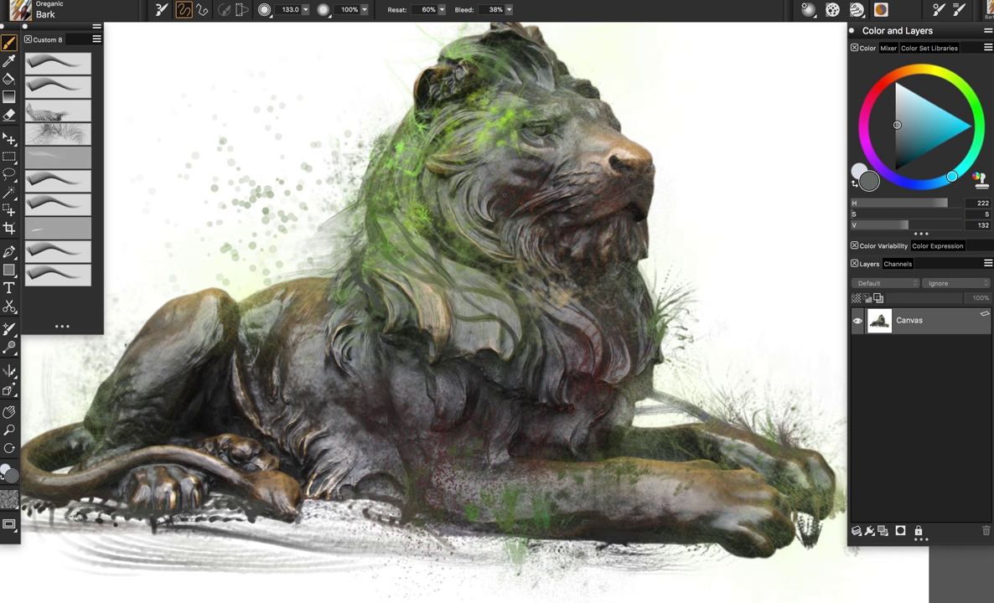
pyautogui.moveTo(506, 174); pyautogui.dragTo(517, 195)
# Sample a dark brown from the lion's jaw, darken it to V 7, and try shading the cheek.
pyautogui.keyDown('alt'); pyautogui.click(557, 201); pyautogui.keyUp('alt')
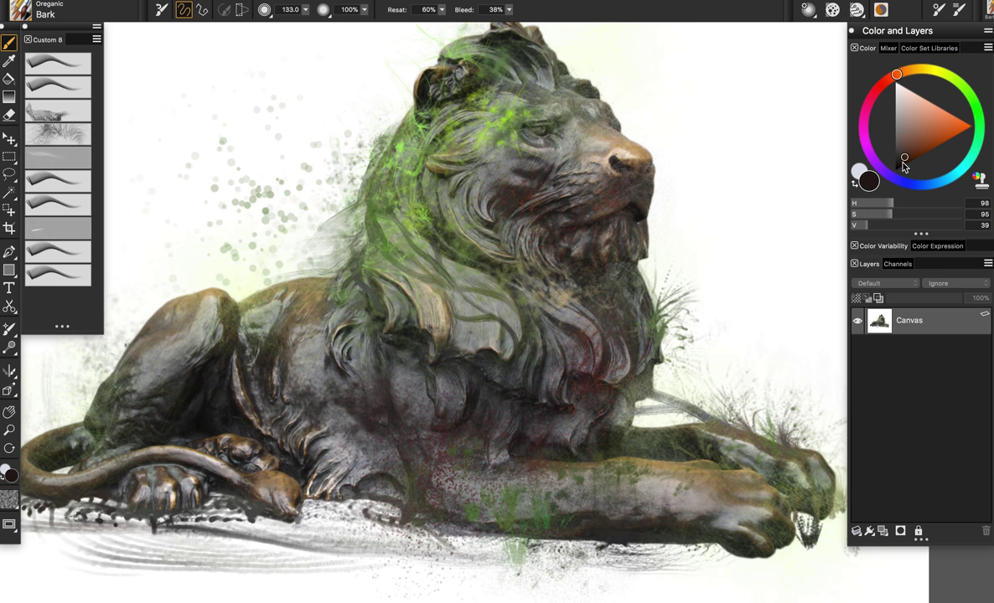
pyautogui.press('super+z')
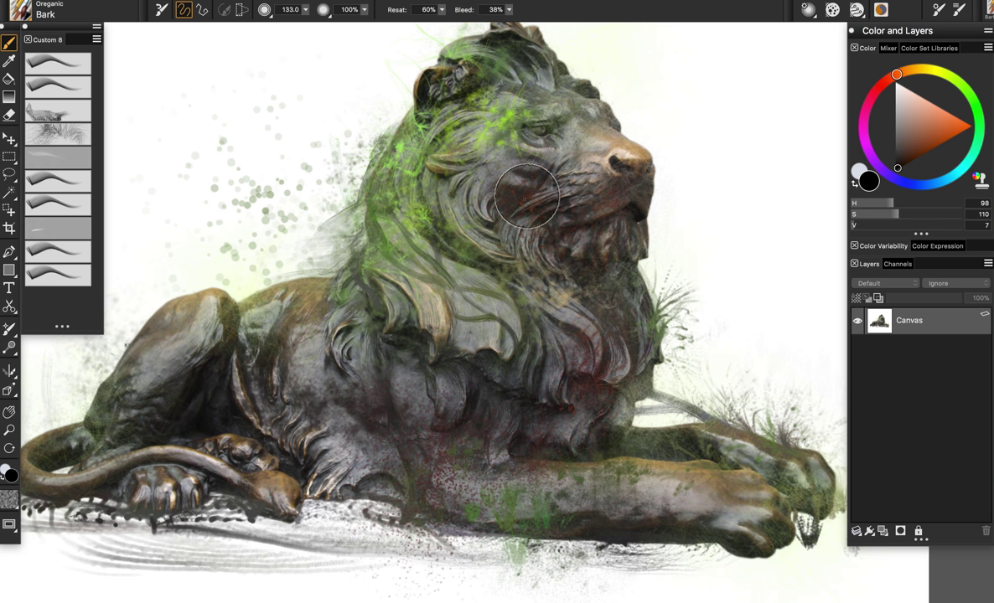
pyautogui.moveTo(557, 178); pyautogui.dragTo(529, 198)
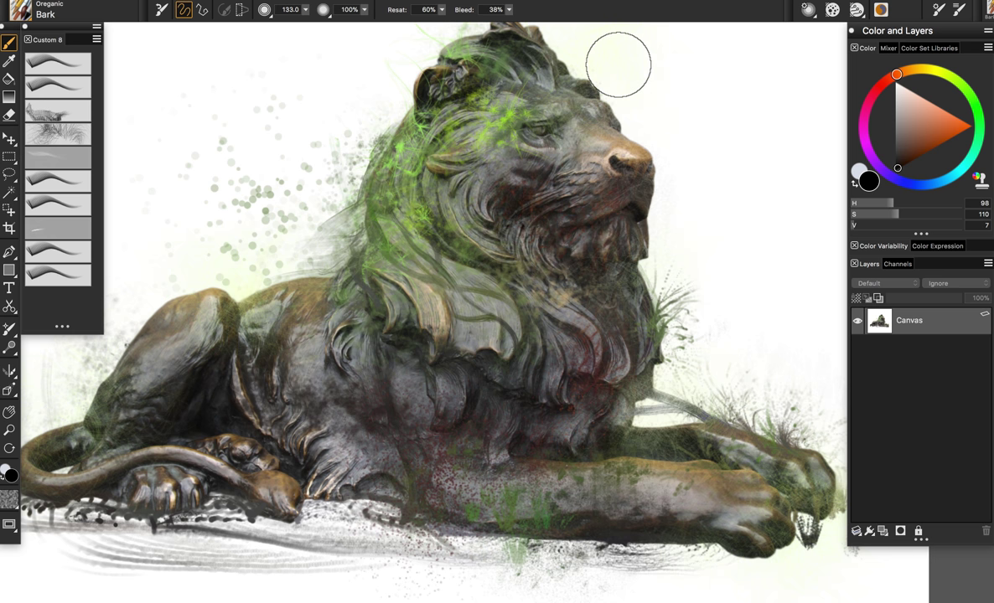
pyautogui.press('super+z')
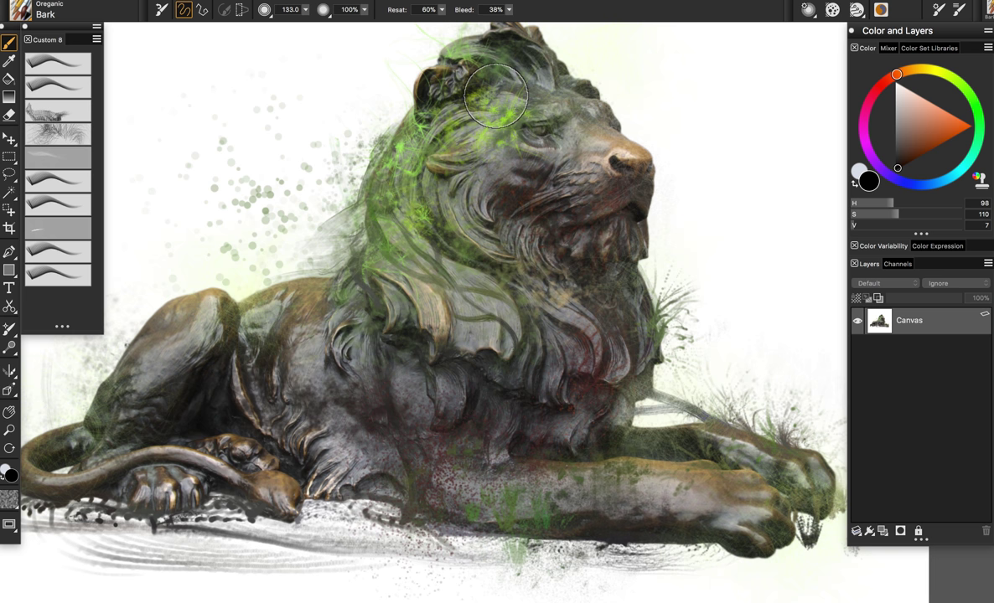
# Try a near-black Bark swatch on the blank background behind the lion's mane, and undo it.
pyautogui.hscroll(-5, 495, 95)
pyautogui.moveTo(215, 104)
pyautogui.mouseDown()
pyautogui.moveTo(228, 125)
pyautogui.moveTo(374, 140)
pyautogui.mouseUp()
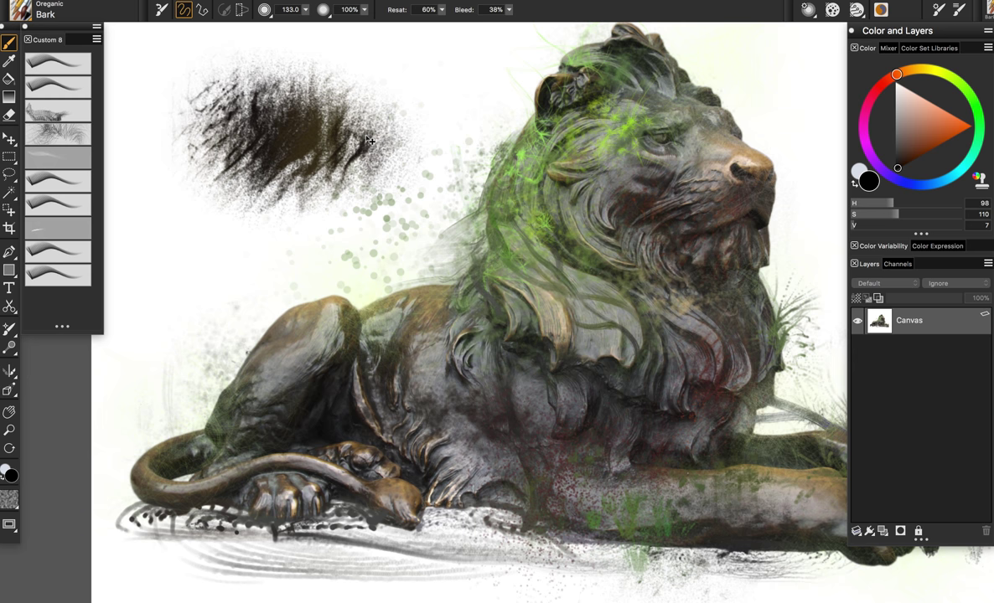
pyautogui.hotkey('ctrl', 'z')
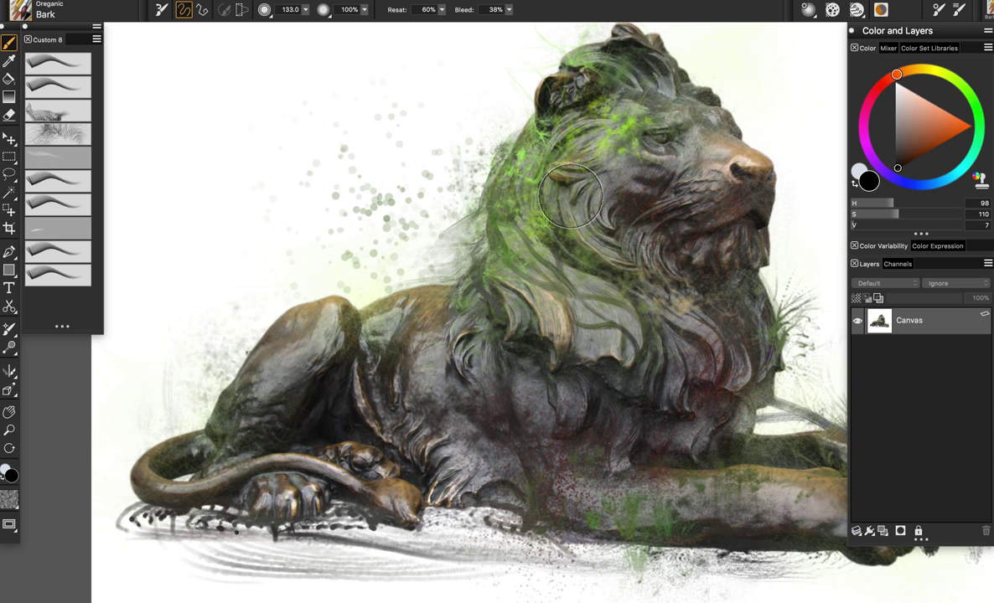
# Sample a colour from the lion's front leg and shift it to a pale pink with H 90, S 61 and V 216.
pyautogui.hscroll(3, 526, 332)
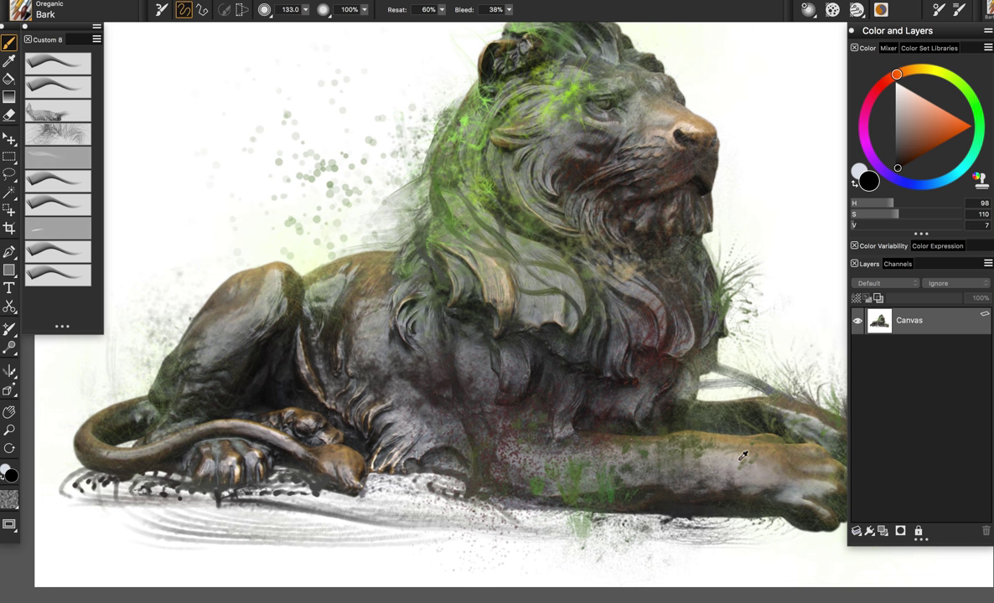
pyautogui.keyDown('alt'); pyautogui.click(739, 462); pyautogui.keyUp('alt')
pyautogui.moveTo(899, 106); pyautogui.dragTo(901, 100)
pyautogui.click(893, 77)
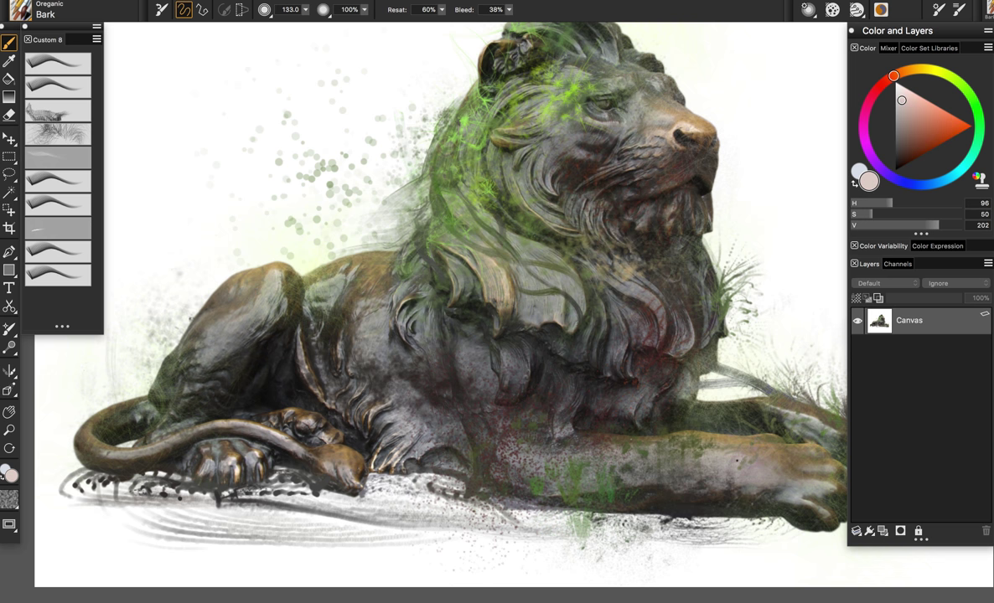
pyautogui.moveTo(903, 98)
pyautogui.mouseDown()
pyautogui.moveTo(916, 99)
pyautogui.moveTo(837, 90)
pyautogui.mouseUp()
pyautogui.click(886, 81)
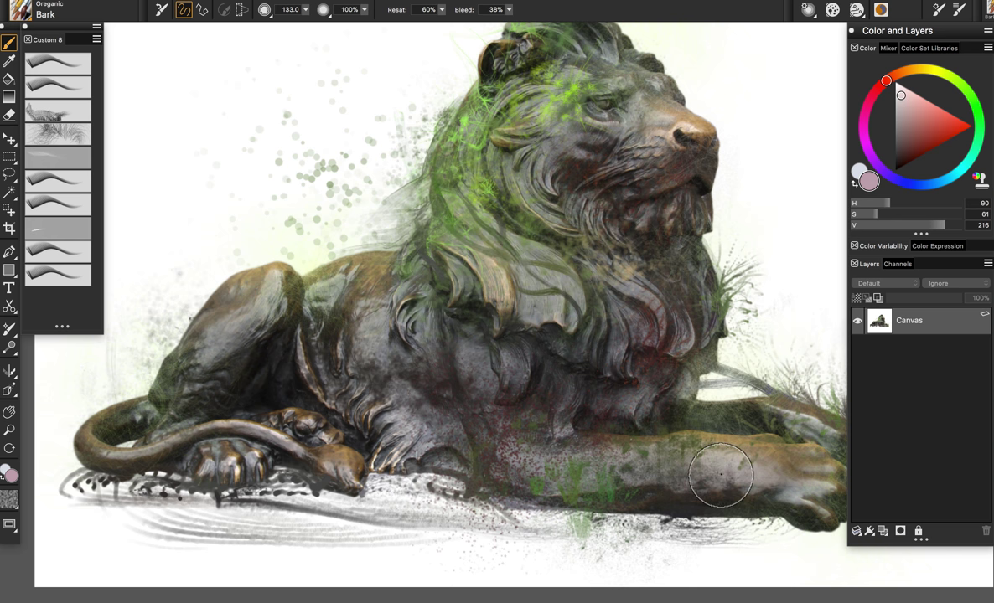
# Set the Bark brush size to 56.6 and try a pale pink highlight on the front leg, undoing the stroke.
pyautogui.press('super+z')
pyautogui.moveTo(726, 452); pyautogui.dragTo(735, 461)
pyautogui.press('super+z')
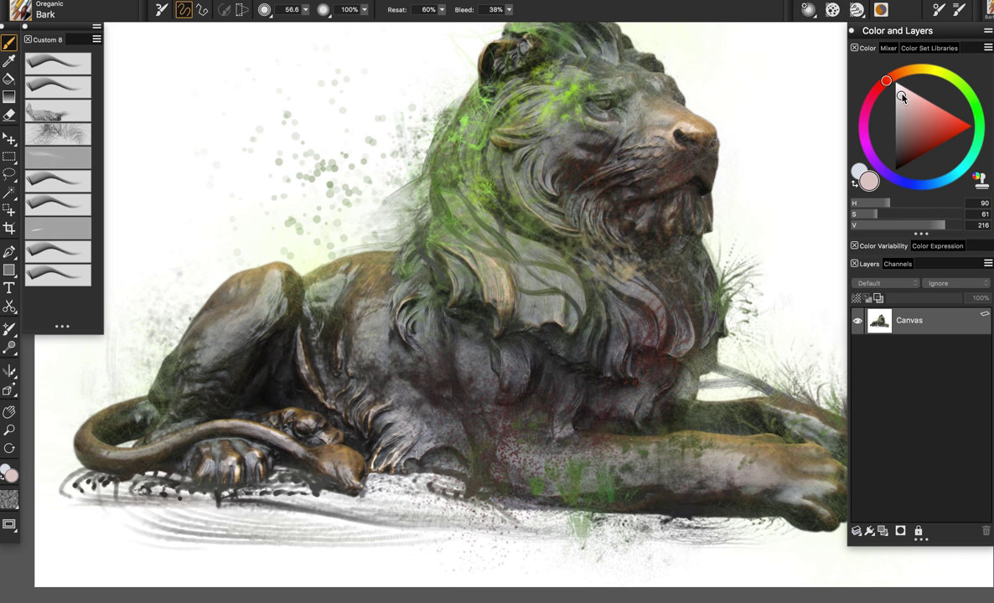
# Change the paint to a neutral near-white with S 0 and V 242, and paint a highlight on the front leg.
pyautogui.moveTo(902, 97); pyautogui.dragTo(833, 80)
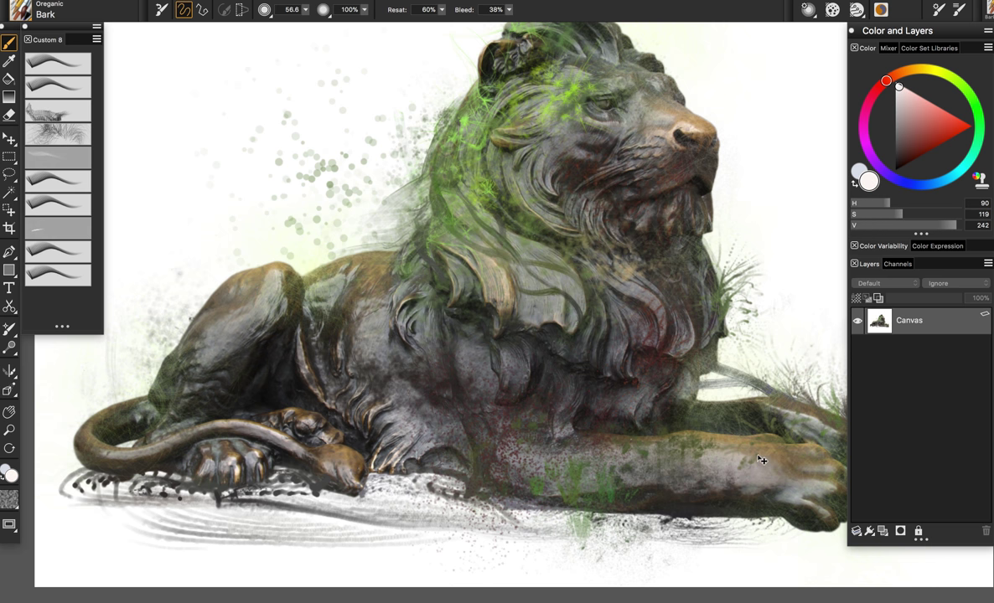
pyautogui.press('super+z')
pyautogui.moveTo(870, 215); pyautogui.dragTo(845, 216)
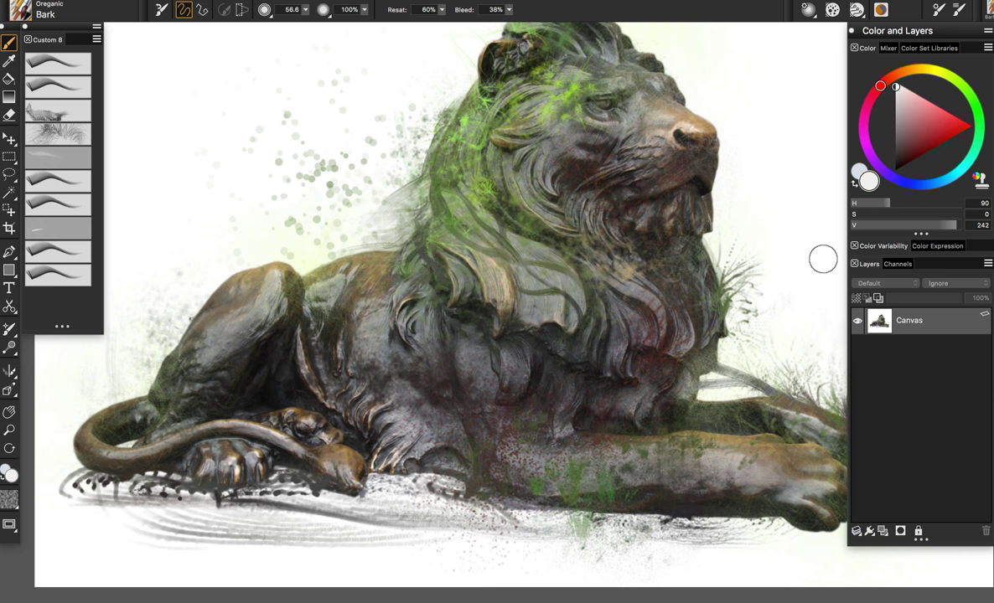
pyautogui.moveTo(742, 454); pyautogui.dragTo(737, 457)
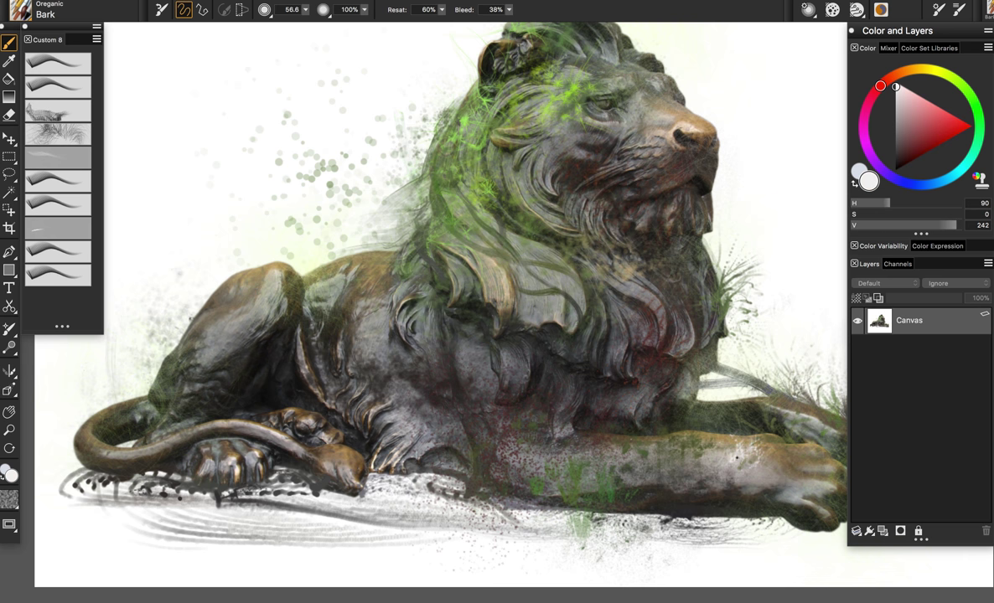
# Sample dark tones from the front leg's underside, reduce the Bark brush to 18.8, and add fine texture strokes near the paw.
pyautogui.keyDown('alt'); pyautogui.click(743, 499); pyautogui.keyUp('alt')
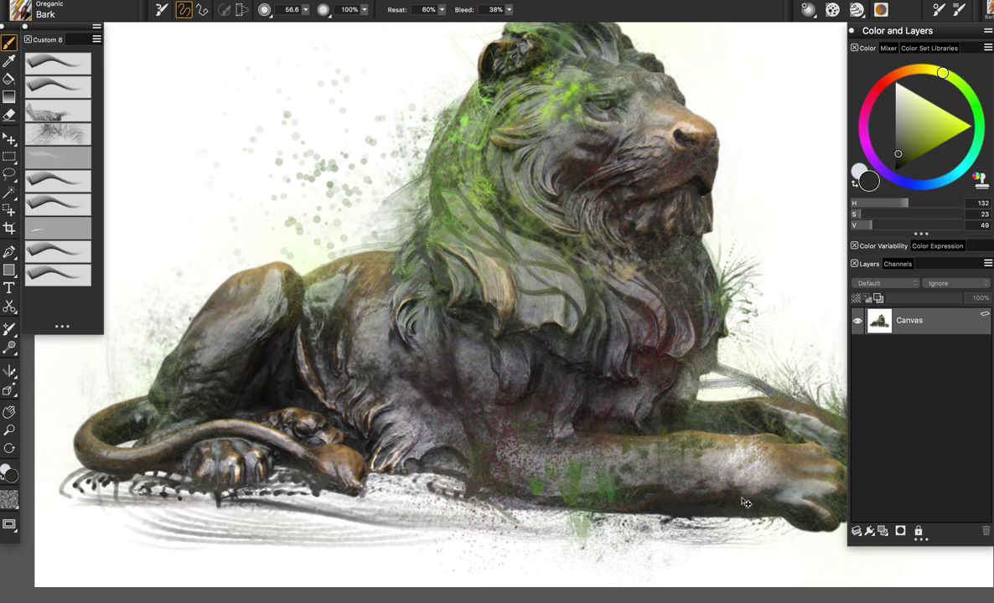
pyautogui.moveTo(703, 449); pyautogui.dragTo(691, 463)
pyautogui.keyDown('alt'); pyautogui.click(733, 501); pyautogui.keyUp('alt')
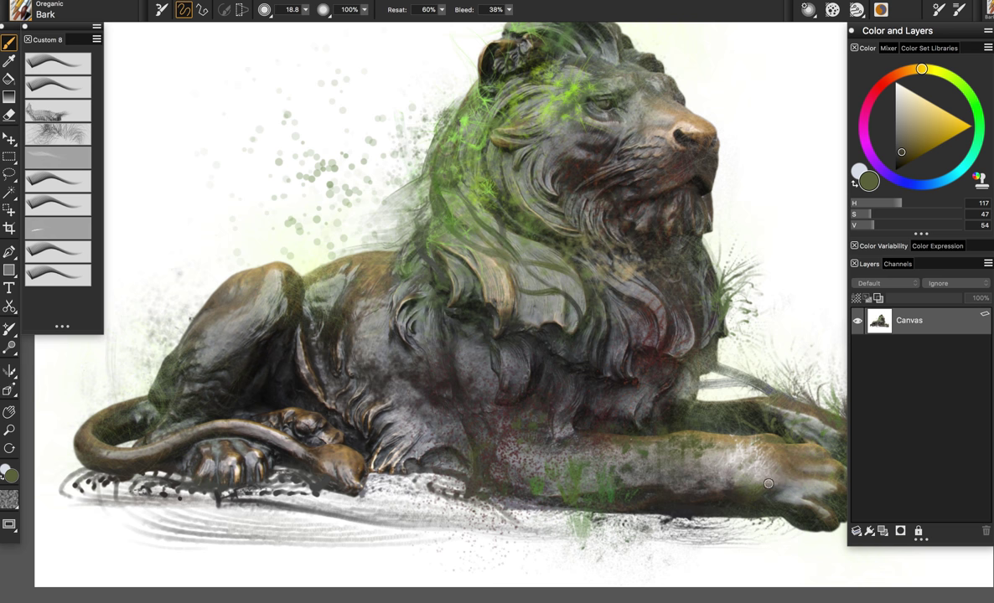
pyautogui.moveTo(799, 403); pyautogui.dragTo(736, 384)
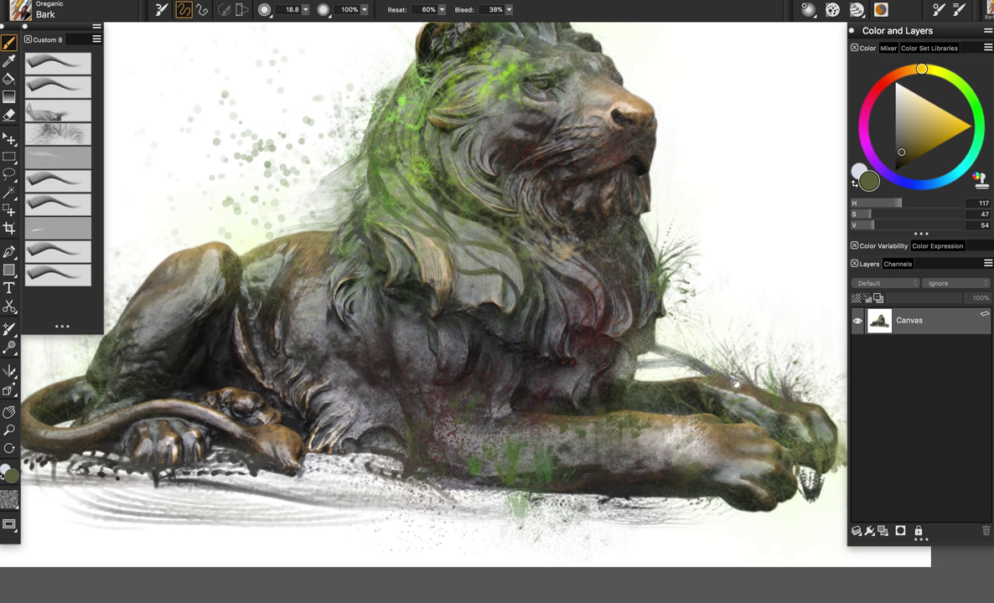
pyautogui.moveTo(724, 442); pyautogui.dragTo(730, 454)
pyautogui.moveTo(523, 269); pyautogui.dragTo(535, 286)
pyautogui.scroll(2, 535, 286)
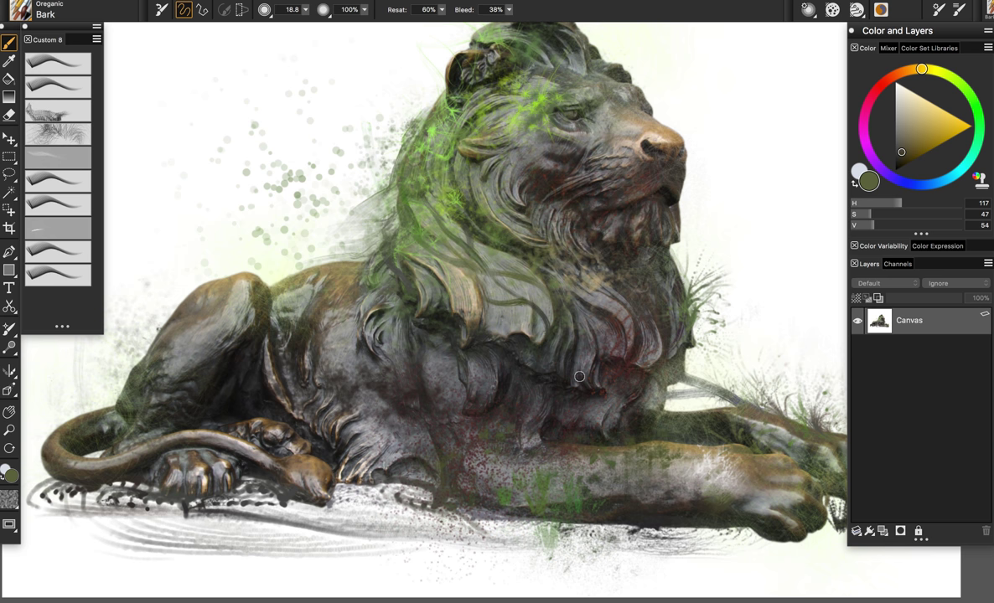
# Switch to the Foliage brush and test it on the blank background behind the mane, undoing the test strokes.
pyautogui.click(57, 65)
pyautogui.scroll(1, 507, 234)
pyautogui.moveTo(507, 234); pyautogui.dragTo(563, 273)
pyautogui.moveTo(247, 129)
pyautogui.mouseDown()
pyautogui.moveTo(288, 133)
pyautogui.moveTo(308, 180)
pyautogui.mouseUp()
pyautogui.press('super+z')
pyautogui.press('super+z')
# Sample an olive green from the lion's mane and increase its saturation to H 141, S 98, V 89.
pyautogui.moveTo(492, 283)
pyautogui.mouseDown()
pyautogui.moveTo(462, 272)
pyautogui.moveTo(478, 317)
pyautogui.moveTo(453, 294)
pyautogui.moveTo(472, 230)
pyautogui.mouseUp()
pyautogui.keyDown('alt'); pyautogui.click(431, 219); pyautogui.keyUp('alt')
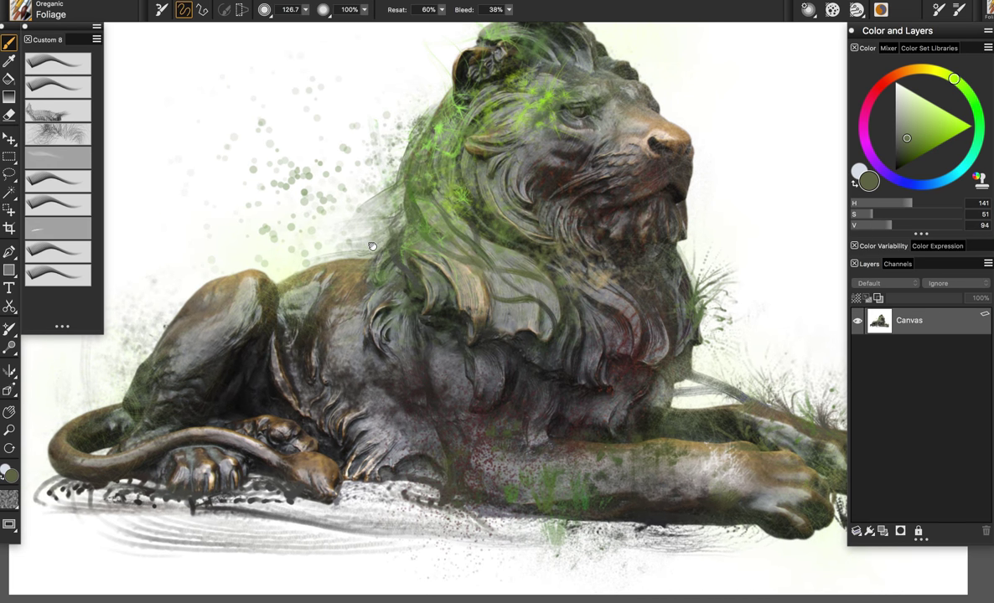
pyautogui.moveTo(346, 230); pyautogui.dragTo(356, 235)
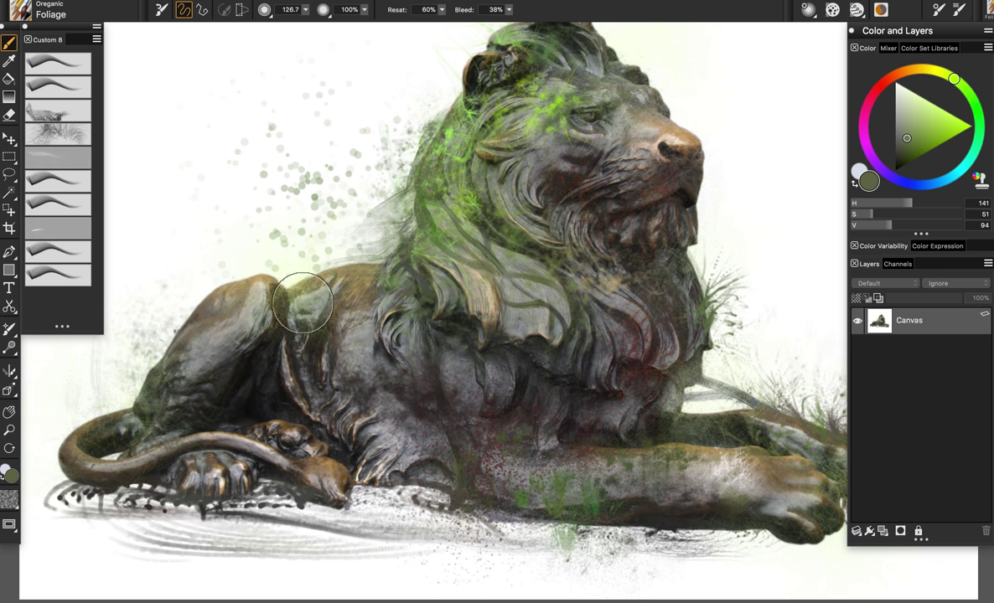
pyautogui.moveTo(911, 140); pyautogui.dragTo(916, 139)
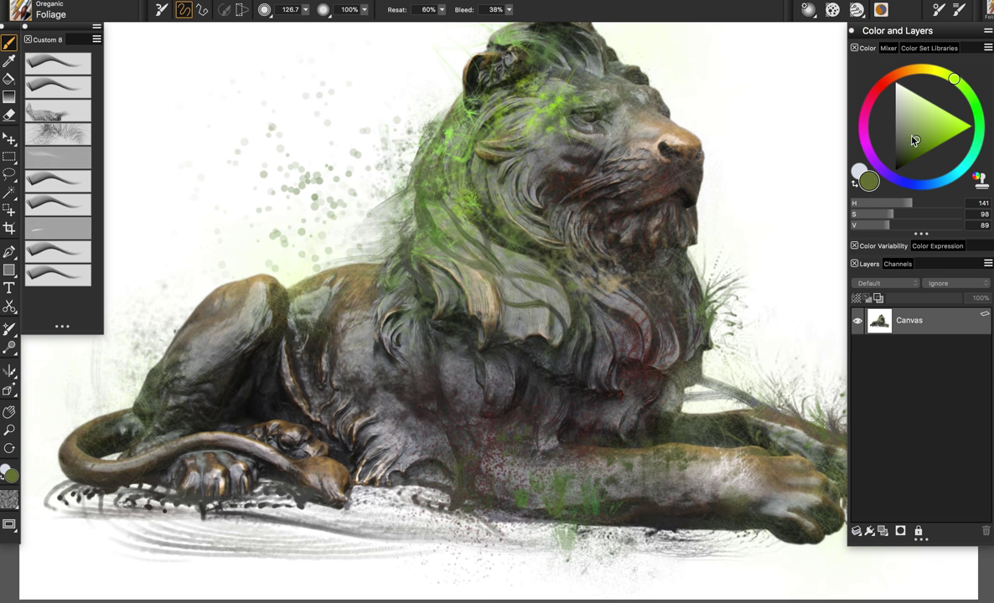
pyautogui.moveTo(340, 143)
pyautogui.mouseDown()
pyautogui.moveTo(382, 166)
pyautogui.moveTo(368, 163)
pyautogui.mouseUp()
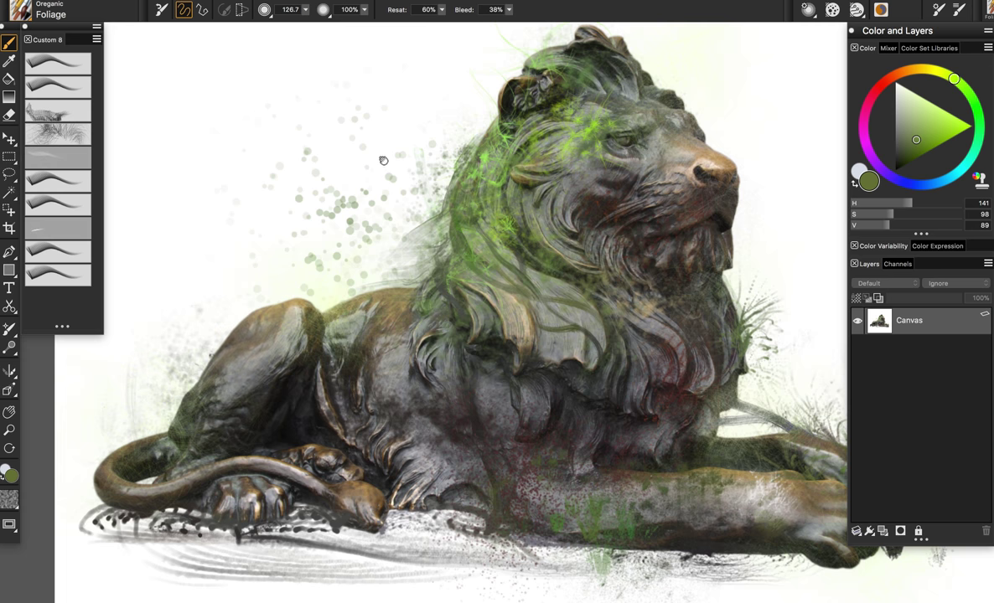
# Test the Foliage brush on the blank background in olive and pale yellow (S 255, V 213), and undo the strokes.
pyautogui.moveTo(198, 139)
pyautogui.mouseDown()
pyautogui.moveTo(271, 200)
pyautogui.moveTo(201, 148)
pyautogui.moveTo(188, 155)
pyautogui.moveTo(233, 167)
pyautogui.moveTo(250, 198)
pyautogui.moveTo(285, 150)
pyautogui.moveTo(279, 144)
pyautogui.mouseUp()
pyautogui.moveTo(221, 93); pyautogui.dragTo(274, 125)
pyautogui.click(920, 96)
pyautogui.moveTo(294, 85)
pyautogui.mouseDown()
pyautogui.moveTo(154, 144)
pyautogui.moveTo(189, 116)
pyautogui.moveTo(204, 140)
pyautogui.mouseUp()
pyautogui.moveTo(156, 132); pyautogui.dragTo(222, 119)
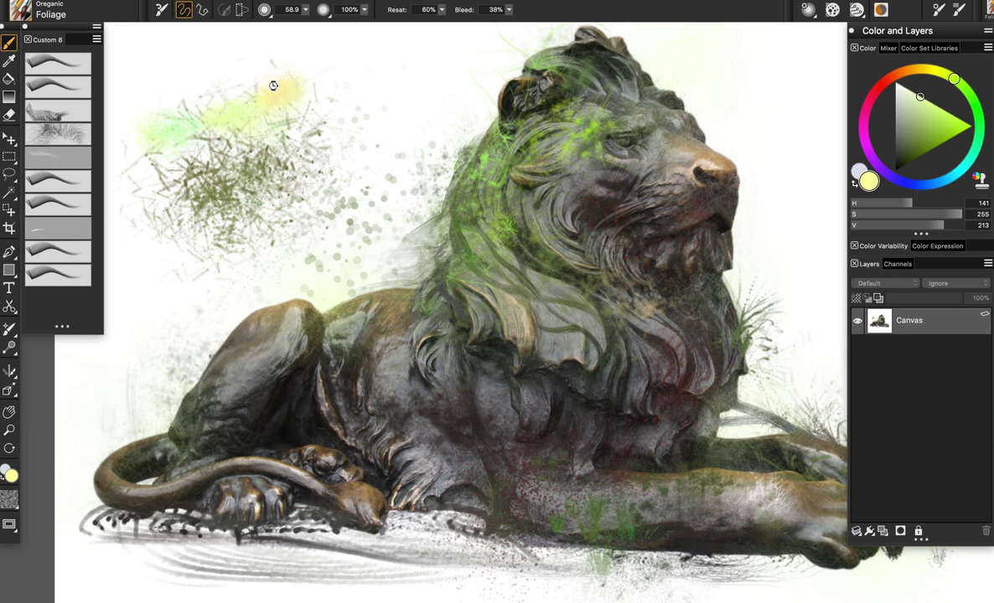
pyautogui.press('super+z')
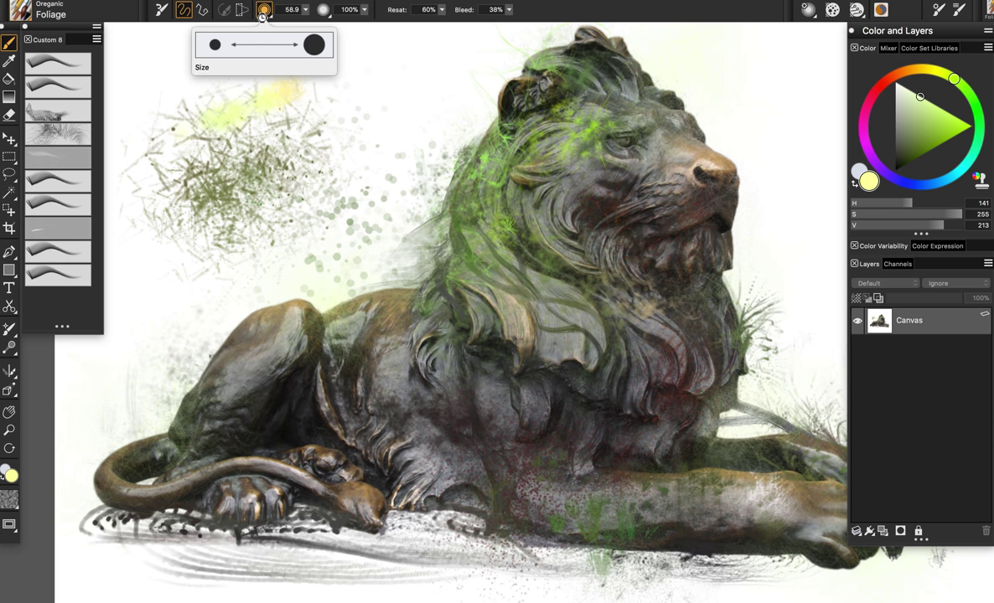
pyautogui.press('super+z')
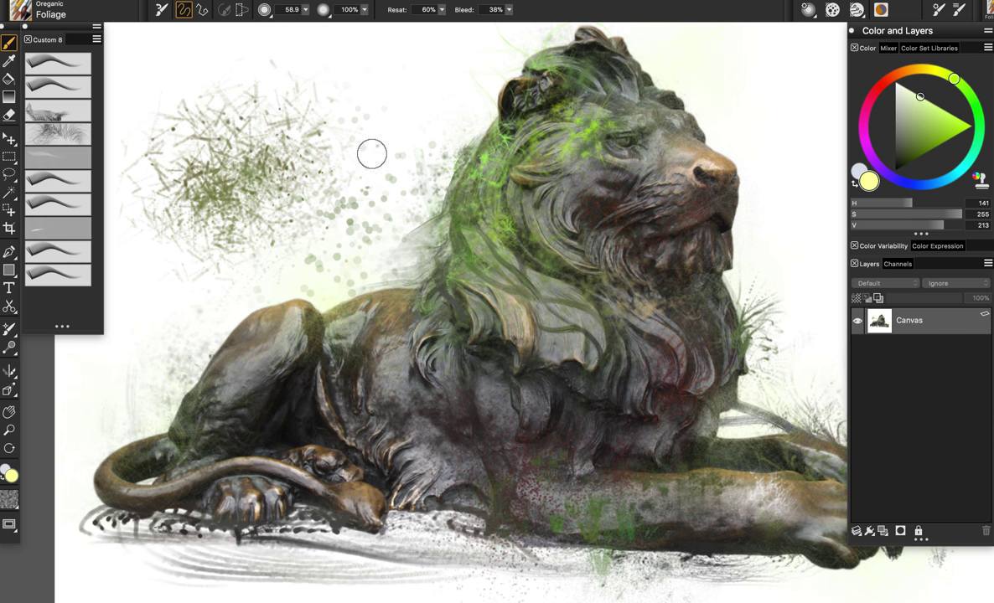
pyautogui.press('super+z')
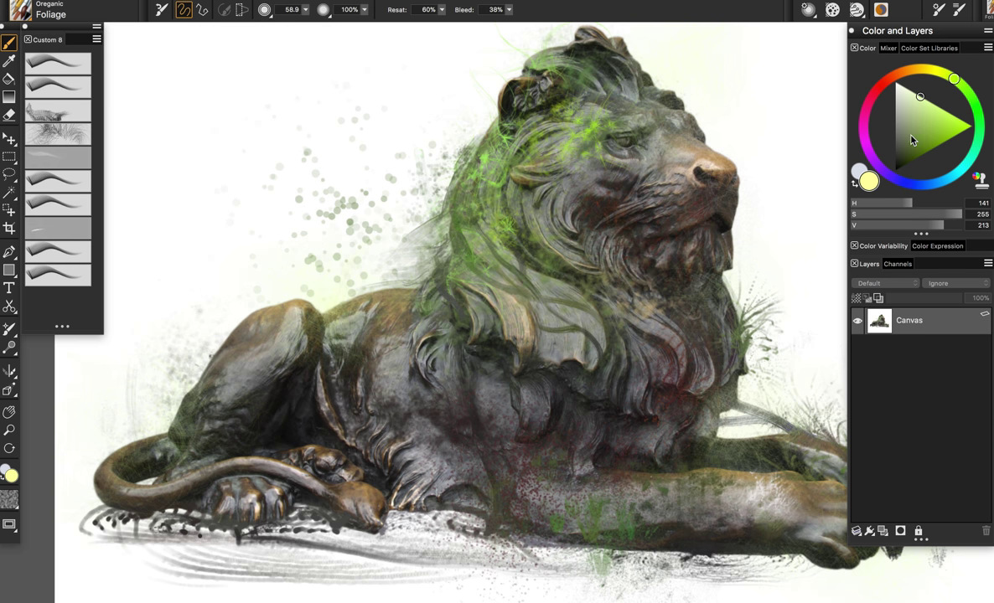
# Enlarge the Foliage brush to 155.2 and sample a grey-green (H 138, S 27, V 141) at the lion's chest edge.
pyautogui.moveTo(912, 141); pyautogui.dragTo(906, 153)
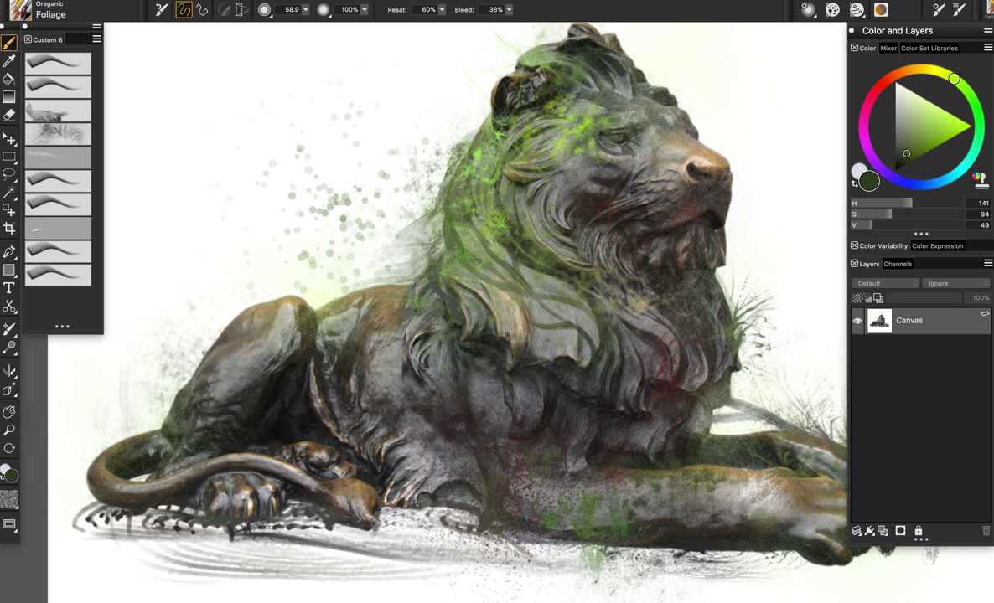
pyautogui.keyDown('alt'); pyautogui.click(492, 353); pyautogui.keyUp('alt')
pyautogui.moveTo(473, 286); pyautogui.dragTo(506, 325)
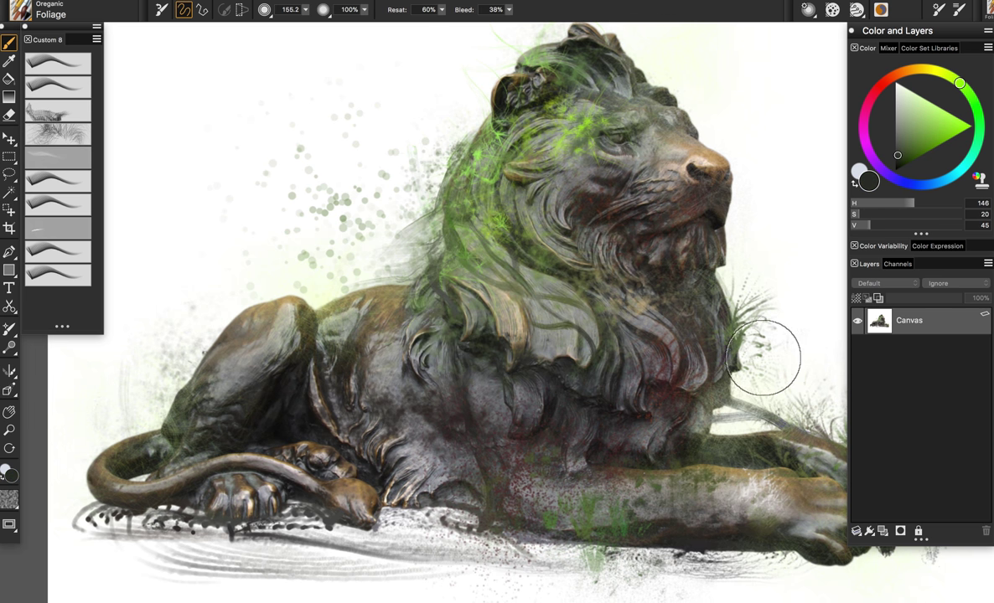
pyautogui.keyDown('alt'); pyautogui.click(733, 381); pyautogui.keyUp('alt')
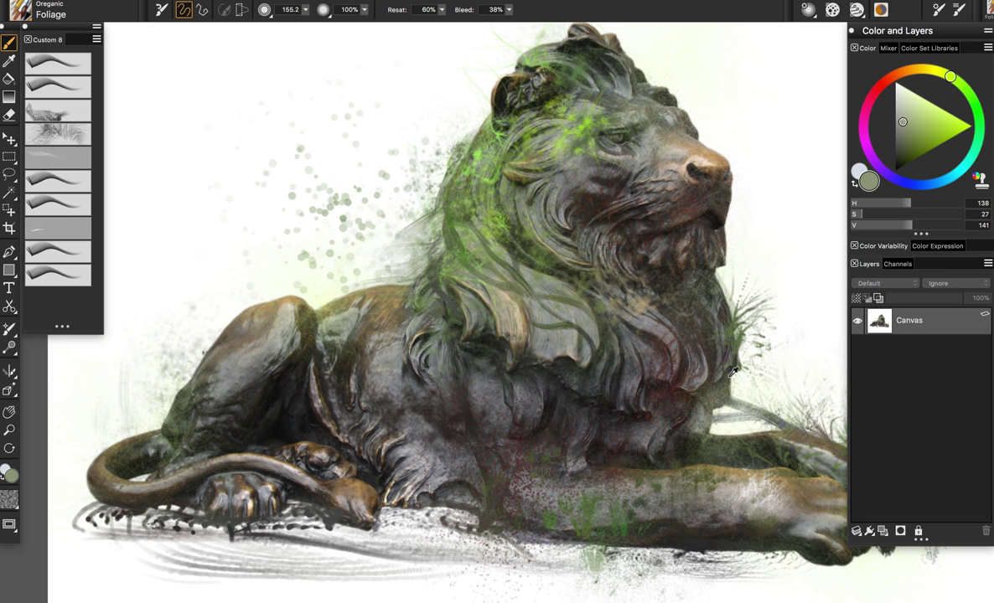
# Try Foliage strokes on the background in front of the lion's chest, and undo them.
pyautogui.moveTo(746, 380); pyautogui.dragTo(755, 382)
pyautogui.moveTo(753, 287); pyautogui.dragTo(756, 395)
pyautogui.press('super+z')
pyautogui.press('super+z')
pyautogui.press('super+z')
pyautogui.press('super+z')
# Paint foliage specks in front of the lower chest, and set the paint to a dark green of H 140, S 103, V 67.
pyautogui.moveTo(745, 344); pyautogui.dragTo(750, 386)
pyautogui.moveTo(748, 377); pyautogui.dragTo(758, 347)
pyautogui.moveTo(698, 351); pyautogui.dragTo(610, 346)
pyautogui.press('super+z')
pyautogui.moveTo(669, 317); pyautogui.dragTo(706, 404)
pyautogui.click(912, 149)
pyautogui.moveTo(675, 361)
pyautogui.mouseDown()
pyautogui.moveTo(667, 381)
pyautogui.moveTo(672, 322)
pyautogui.moveTo(673, 347)
pyautogui.moveTo(641, 389)
pyautogui.mouseUp()
pyautogui.press('super+z')
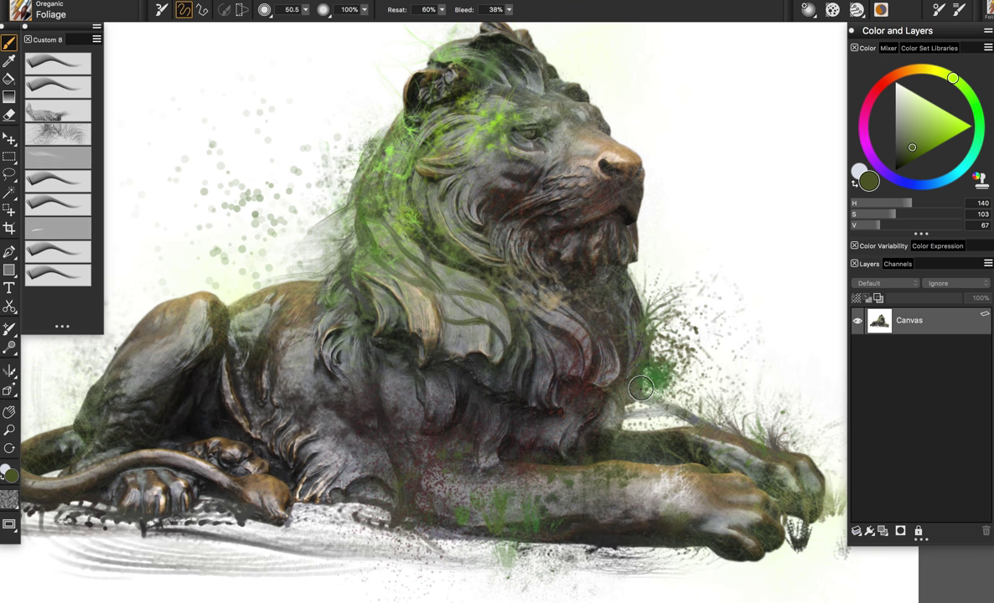
# Try foliage strokes along the chest edge and out over the blank background in front of it, and undo them.
pyautogui.moveTo(642, 273); pyautogui.dragTo(643, 289)
pyautogui.moveTo(642, 213); pyautogui.dragTo(645, 290)
pyautogui.moveTo(656, 249); pyautogui.dragTo(660, 272)
pyautogui.moveTo(720, 300); pyautogui.dragTo(739, 295)
pyautogui.press('super+z')
pyautogui.moveTo(748, 248)
pyautogui.mouseDown()
pyautogui.moveTo(772, 235)
pyautogui.moveTo(731, 263)
pyautogui.mouseUp()
pyautogui.press('super+z')
pyautogui.press('super+z')
pyautogui.press('super+z')
pyautogui.press('super+z')
pyautogui.press('super+z')
# Paint a dense bush of foliage between the lion's chest and far front paw with the Foliage brush at 155.2.
pyautogui.moveTo(685, 362); pyautogui.dragTo(751, 390)
pyautogui.press('super+z')
pyautogui.moveTo(784, 443)
pyautogui.mouseDown()
pyautogui.moveTo(791, 447)
pyautogui.moveTo(775, 449)
pyautogui.mouseUp()
pyautogui.moveTo(711, 408); pyautogui.dragTo(674, 401)
pyautogui.hscroll(-3, 590, 346)
pyautogui.scroll(1, 591, 346)
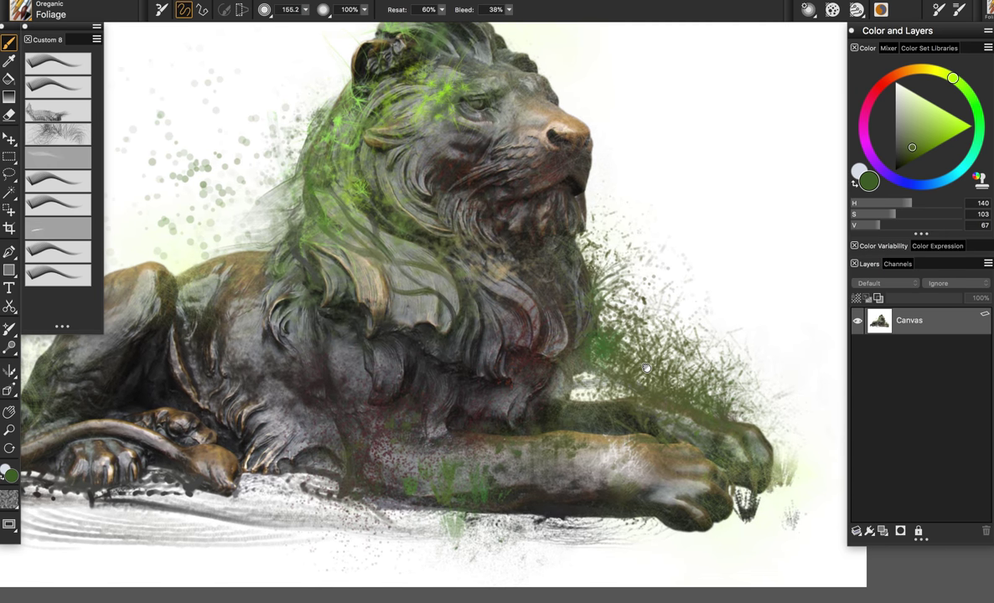
pyautogui.hscroll(-4, 327, 239)
pyautogui.scroll(1, 327, 239)
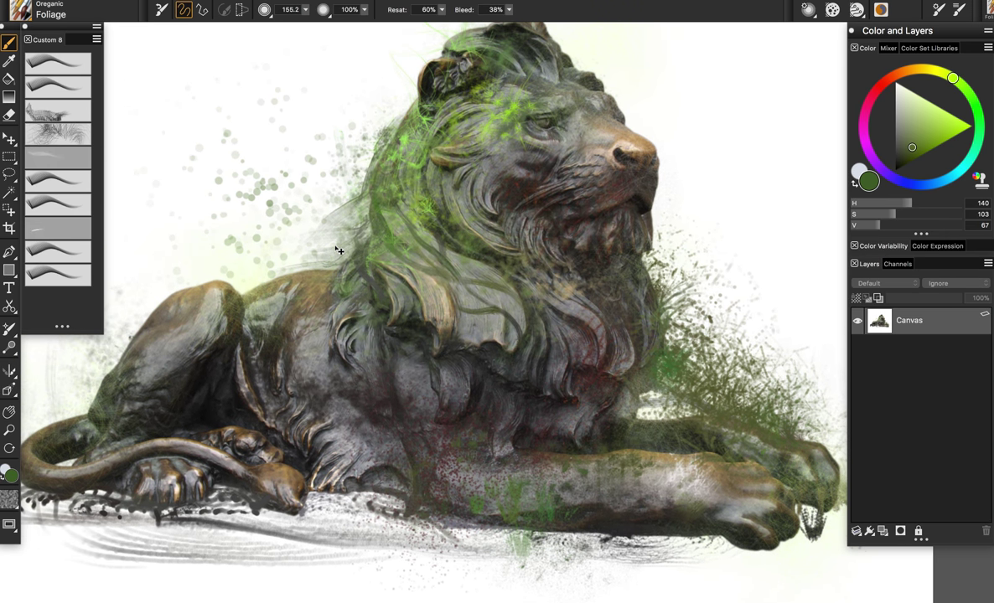
# Switch to the Grass brush at size 48.2, and restore the foliage bush above the far front leg.
pyautogui.press('super+z')
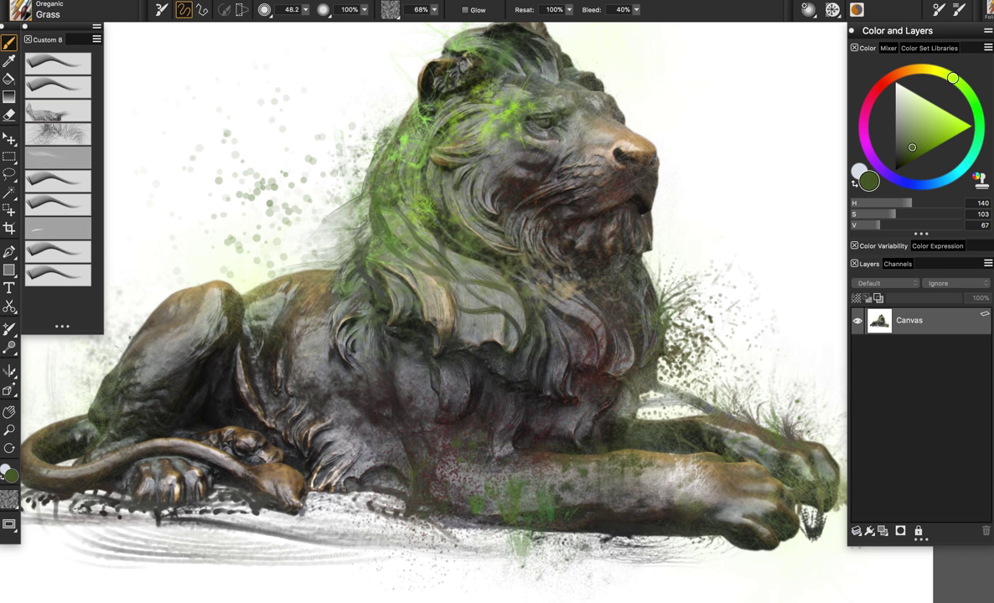
pyautogui.moveTo(740, 344); pyautogui.dragTo(690, 315)
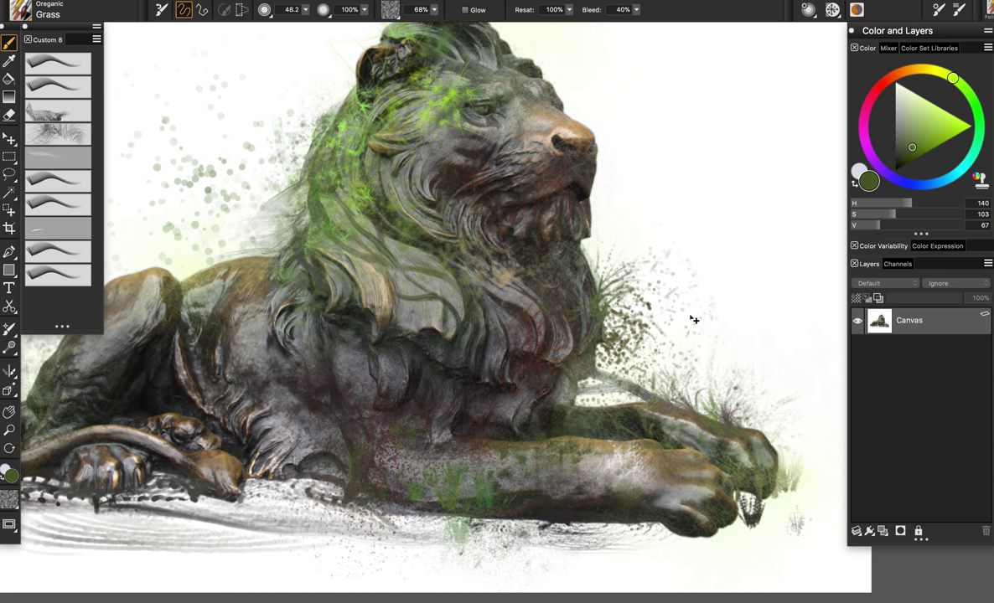
pyautogui.click(611, 356)
pyautogui.moveTo(613, 353); pyautogui.dragTo(726, 398)
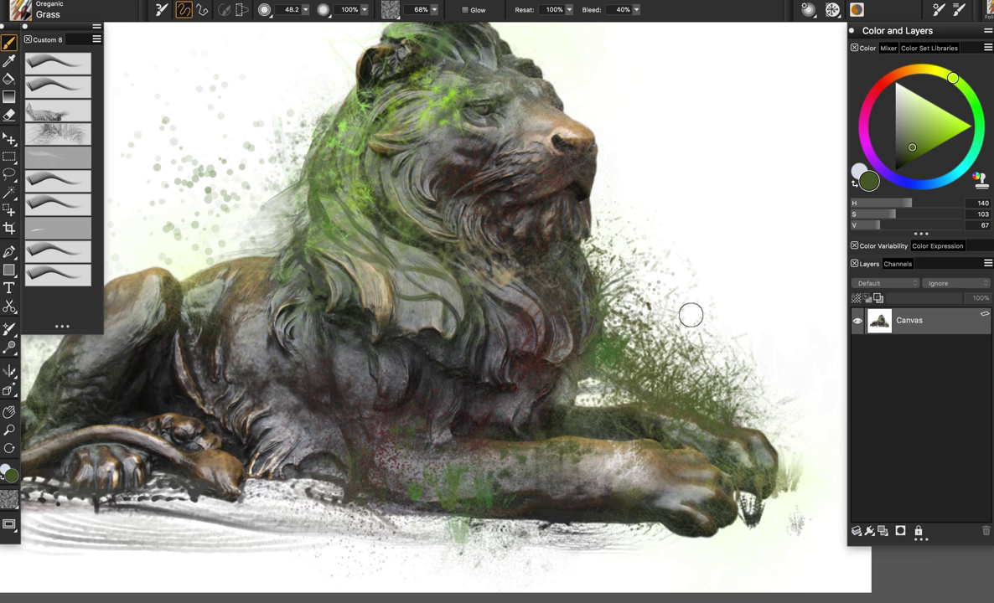
# Sample an olive green (H 131, S 70, V 80) from the bush and paint fine grass blades rising above it.
pyautogui.moveTo(923, 155); pyautogui.dragTo(920, 144)
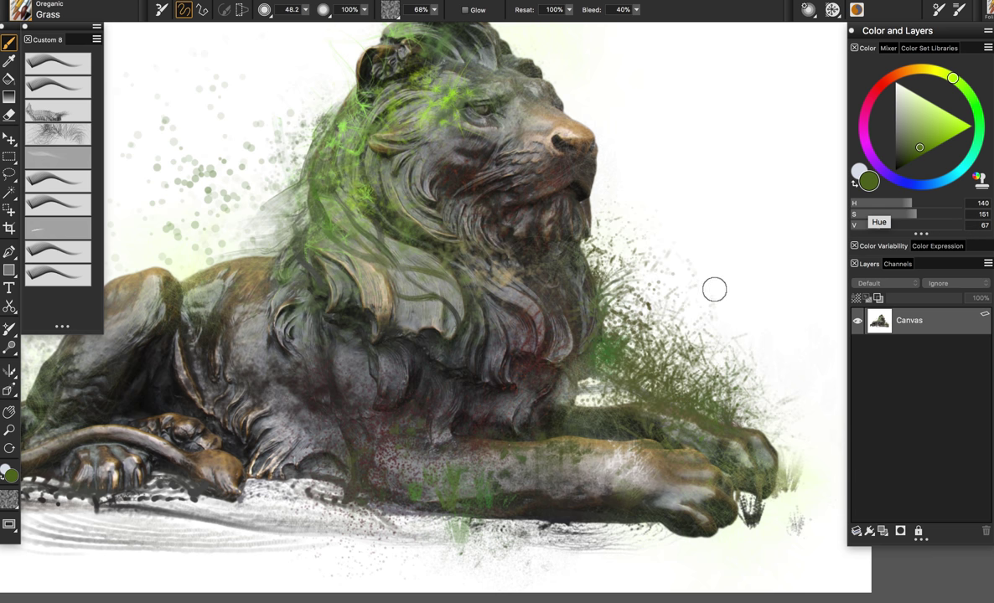
pyautogui.moveTo(667, 277); pyautogui.dragTo(667, 336)
pyautogui.press('super+z')
pyautogui.keyDown('alt'); pyautogui.click(674, 389); pyautogui.keyUp('alt')
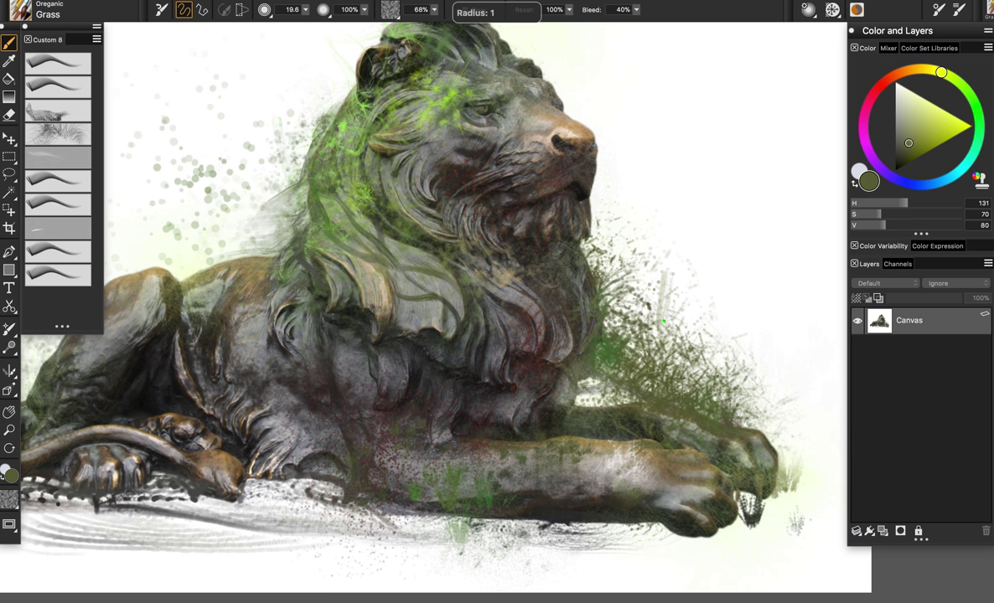
pyautogui.moveTo(677, 332); pyautogui.dragTo(650, 228)
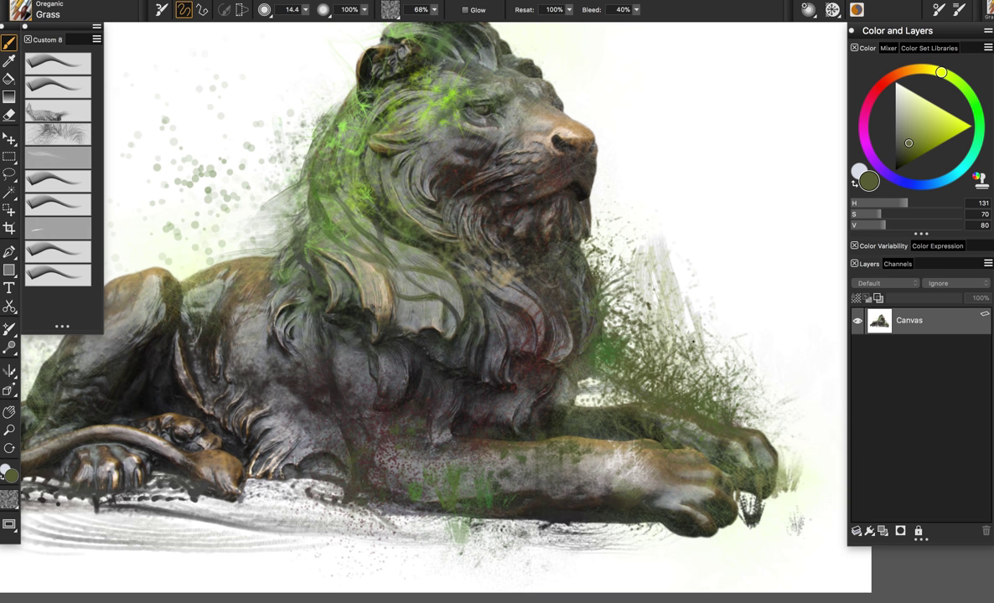
# Sample a green from the foliage, set it to S 82, V 113, and paint grass around the far paw at size 38.1.
pyautogui.keyDown('alt'); pyautogui.click(615, 362); pyautogui.keyUp('alt')
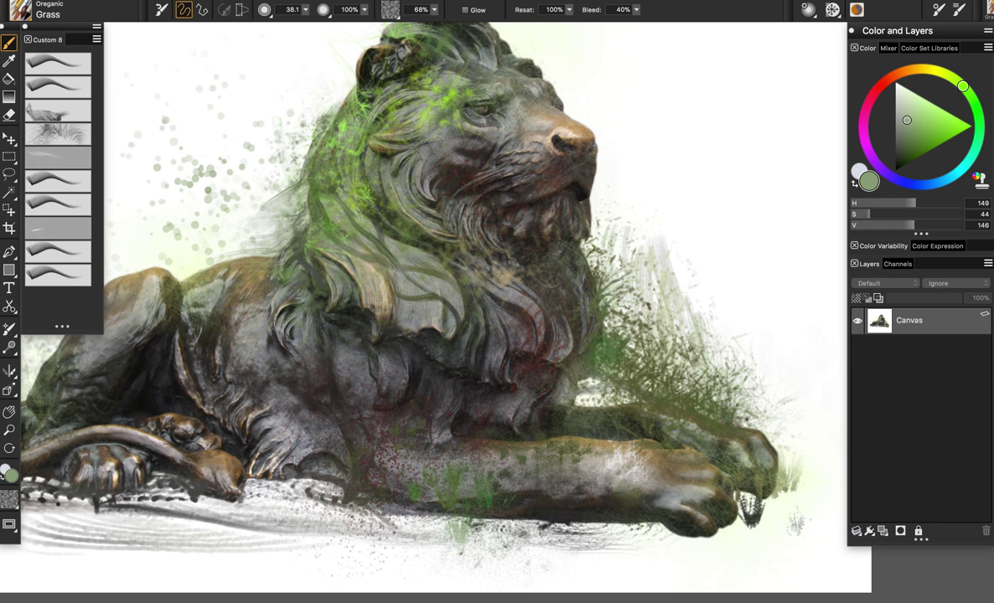
pyautogui.click(919, 135)
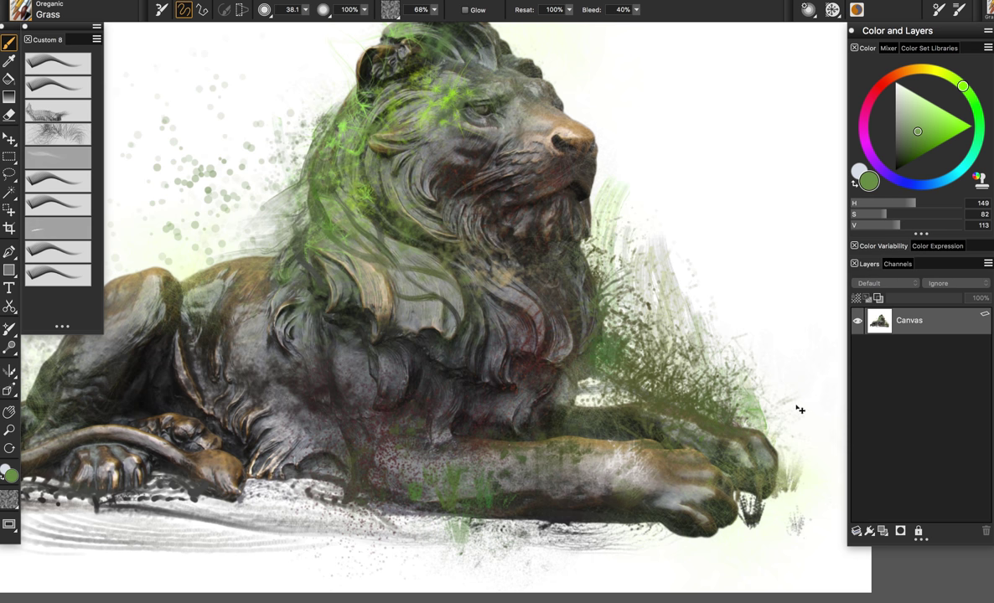
pyautogui.moveTo(798, 376); pyautogui.dragTo(787, 291)
pyautogui.hotkey('ctrl', 'z')
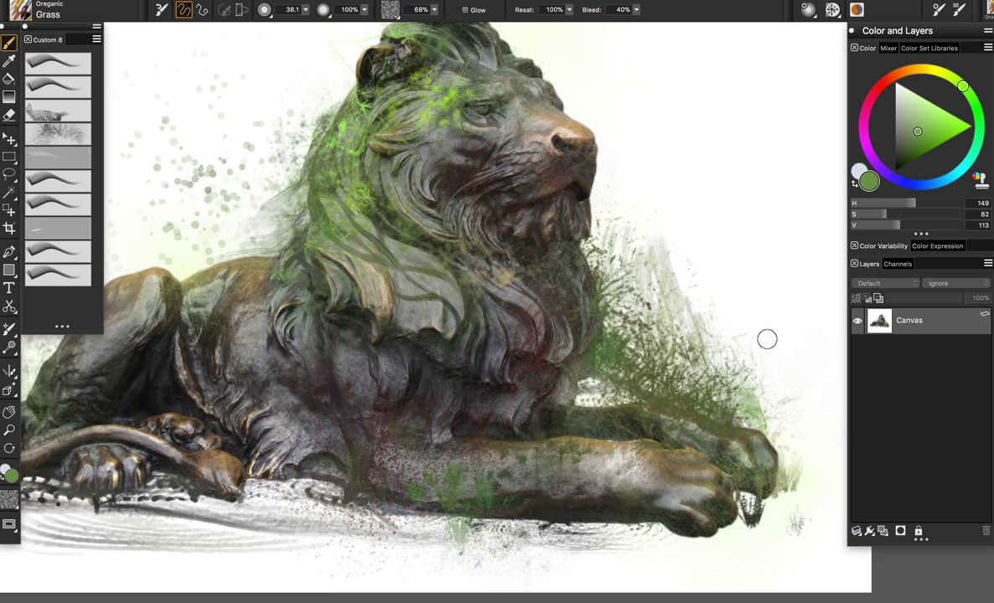
pyautogui.hotkey('ctrl', 'z')
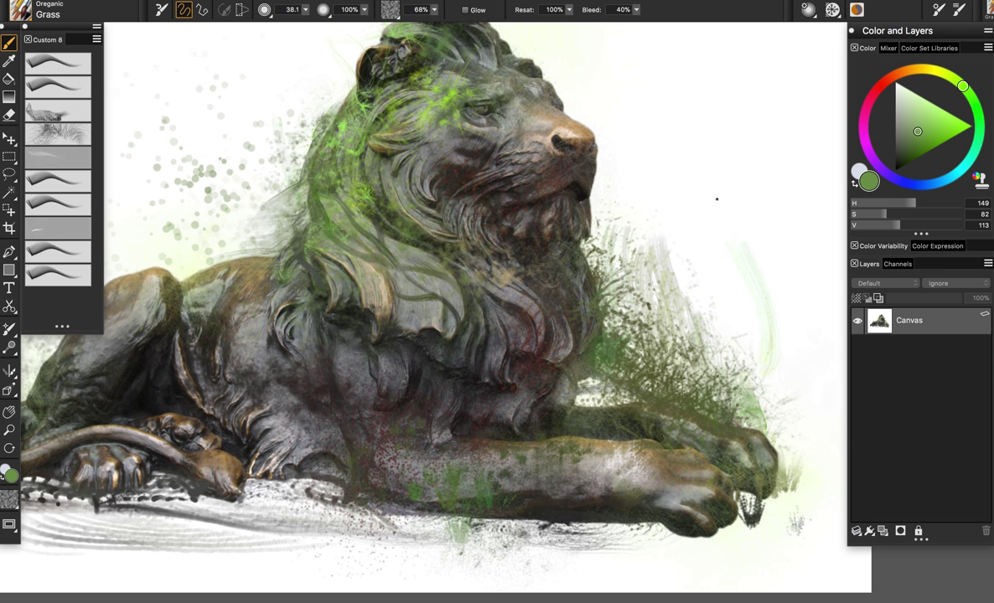
pyautogui.hotkey('ctrl', 'z')
pyautogui.moveTo(826, 503); pyautogui.dragTo(742, 480)
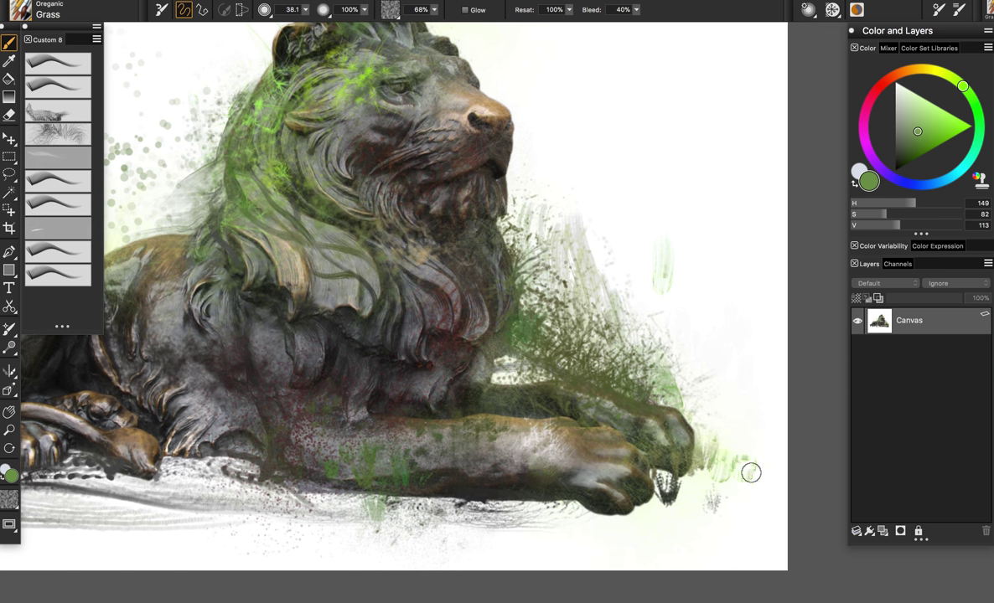
# Sample a muted brown (H 116, S 41, V 84) from the far paw and try tall grass blades above it, undoing them.
pyautogui.keyDown('alt'); pyautogui.click(668, 491); pyautogui.keyUp('alt')
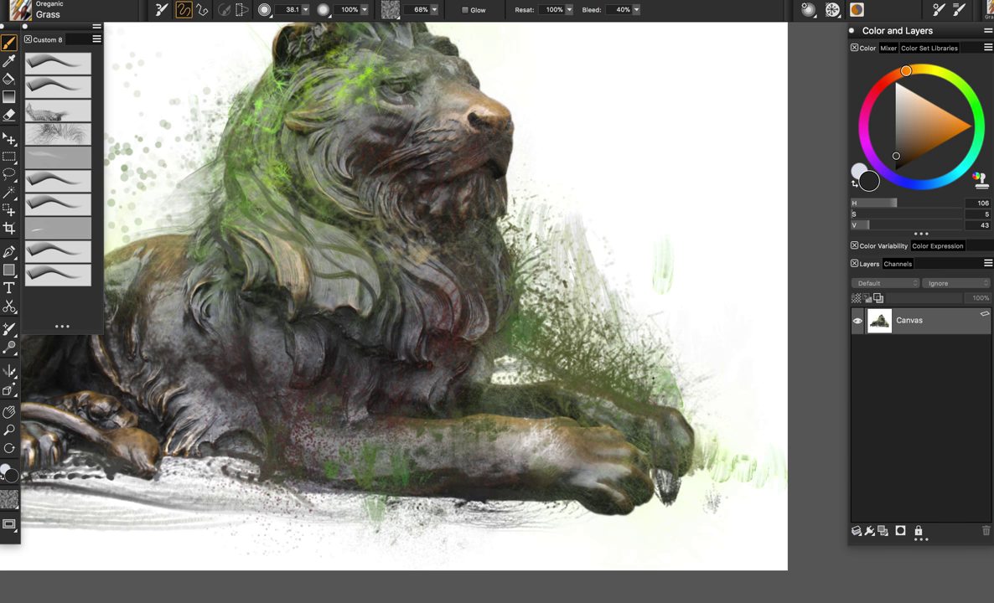
pyautogui.keyDown('alt'); pyautogui.click(684, 418); pyautogui.keyUp('alt')
pyautogui.moveTo(715, 305); pyautogui.dragTo(712, 195)
pyautogui.press('super+z')
pyautogui.moveTo(715, 326); pyautogui.dragTo(722, 216)
pyautogui.press('super+z')
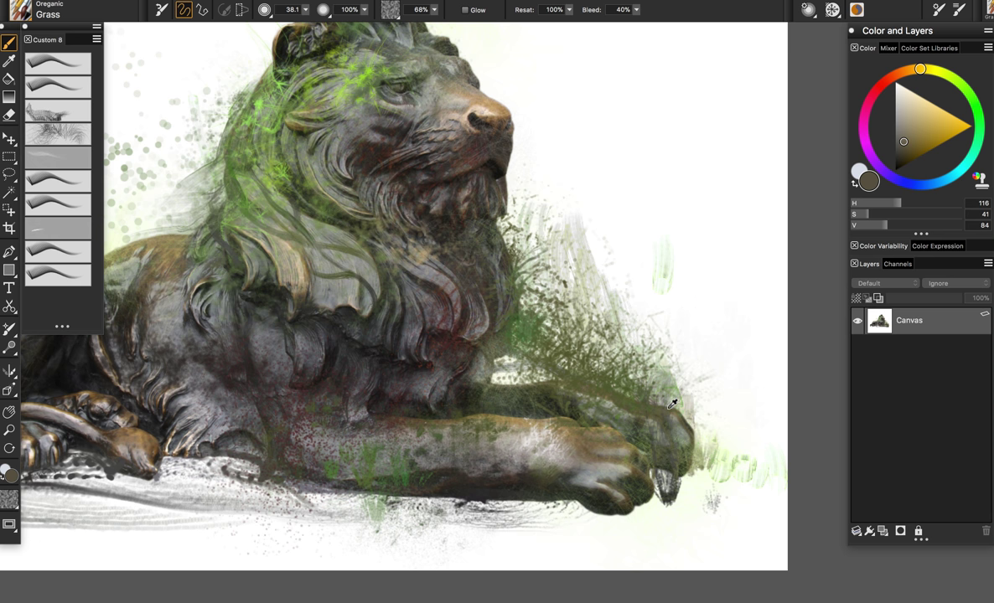
# Switch to the Greenlight brush and paint glowing highlights over the bush at size 197.3, using H 125, S 123, V 73.
pyautogui.moveTo(634, 300); pyautogui.dragTo(801, 339)
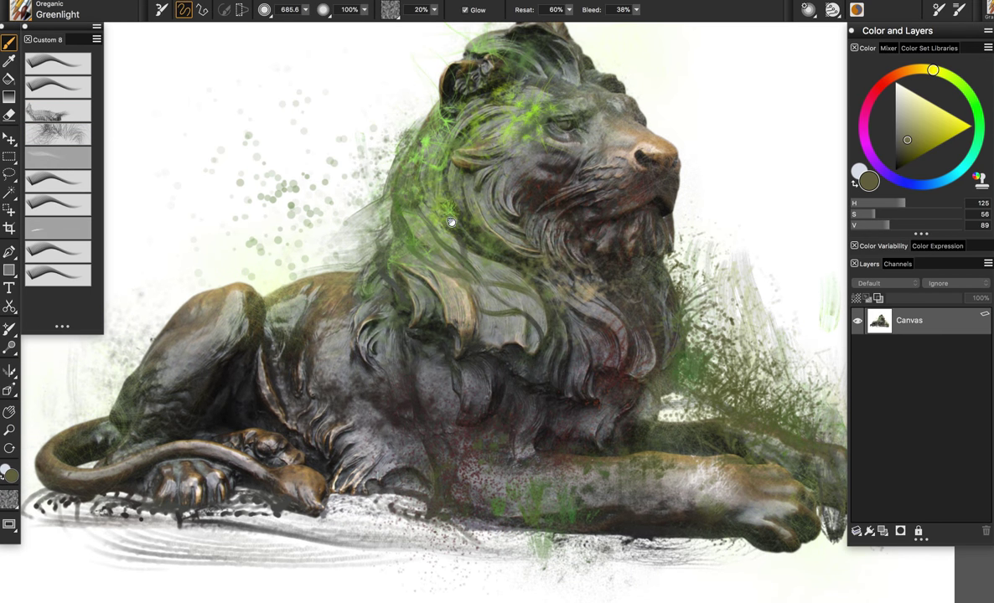
pyautogui.moveTo(452, 222); pyautogui.dragTo(470, 231)
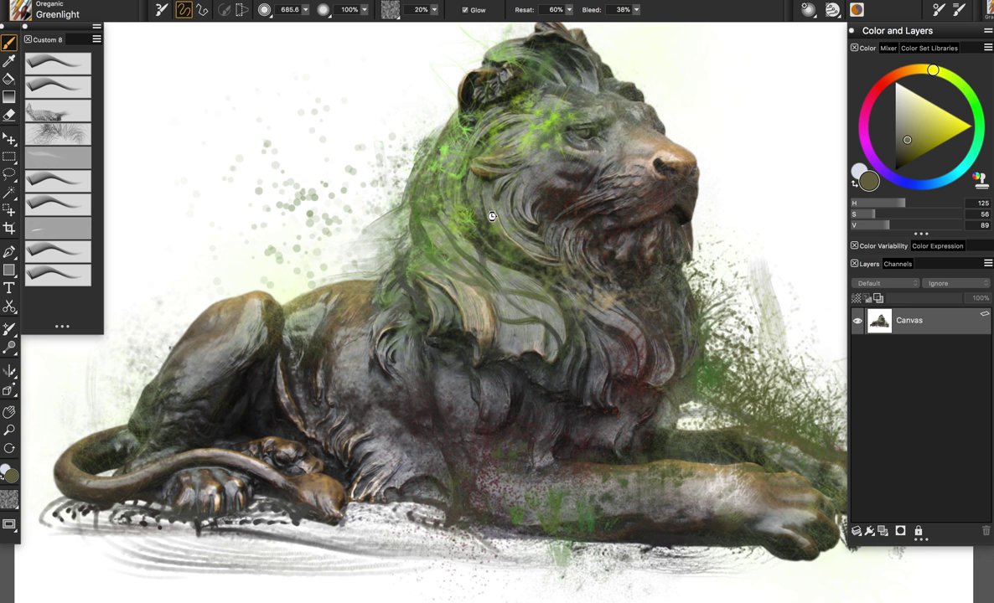
pyautogui.moveTo(641, 235); pyautogui.dragTo(569, 211)
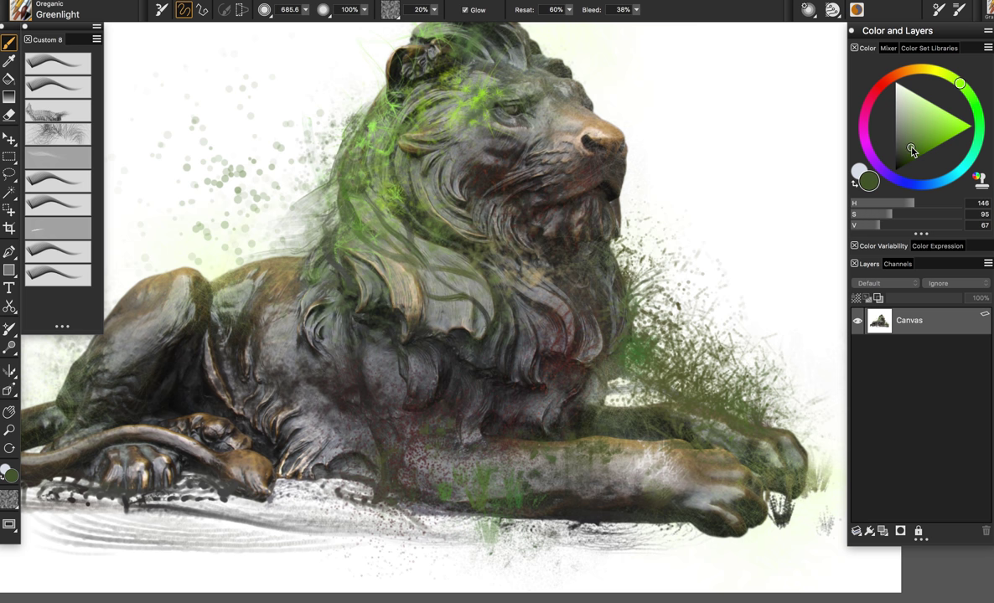
pyautogui.moveTo(658, 287); pyautogui.dragTo(717, 352)
pyautogui.moveTo(907, 78)
pyautogui.mouseDown()
pyautogui.moveTo(898, 82)
pyautogui.moveTo(933, 71)
pyautogui.mouseUp()
pyautogui.moveTo(677, 333)
pyautogui.mouseDown()
pyautogui.moveTo(624, 306)
pyautogui.moveTo(641, 329)
pyautogui.moveTo(699, 343)
pyautogui.moveTo(662, 331)
pyautogui.moveTo(713, 327)
pyautogui.moveTo(729, 313)
pyautogui.mouseUp()
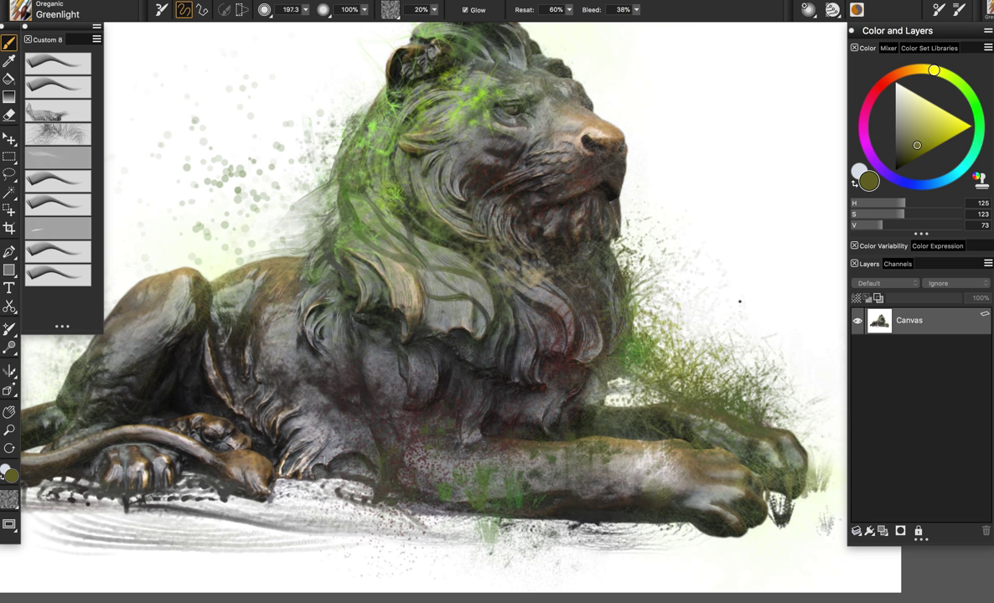
# Intensify the yellow-green to S 246, V 79 and brush Greenlight strokes over the bush, chest, mane edge and back.
pyautogui.click(942, 142)
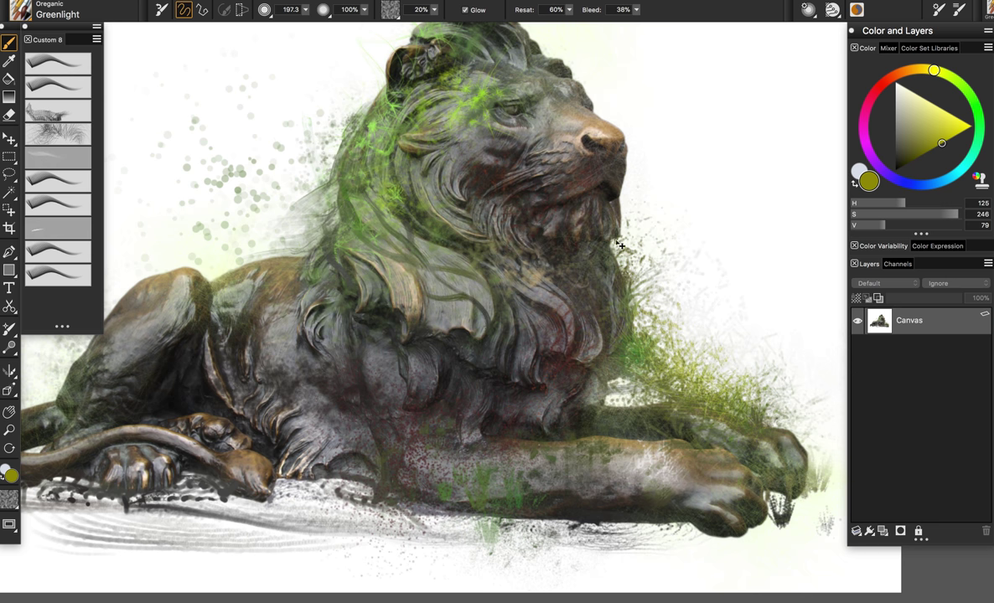
pyautogui.moveTo(455, 361)
pyautogui.mouseDown()
pyautogui.moveTo(507, 335)
pyautogui.moveTo(469, 369)
pyautogui.mouseUp()
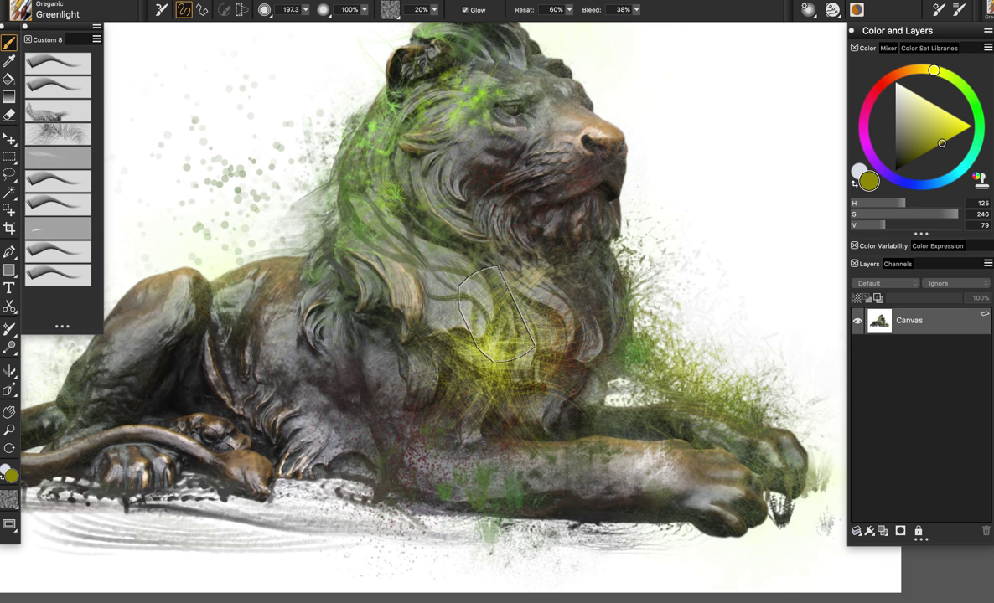
pyautogui.press('super+z')
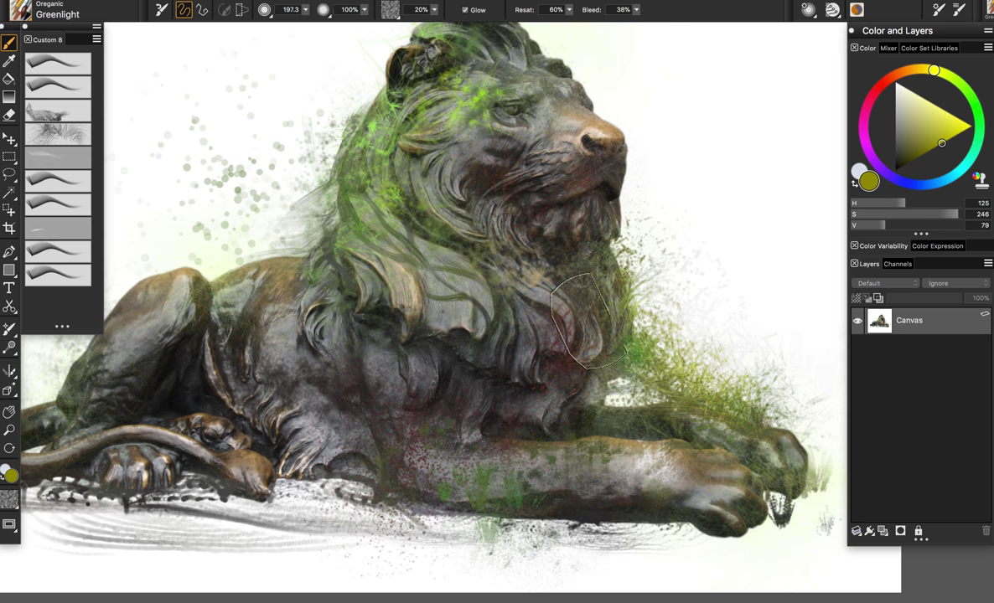
pyautogui.press('super+shift+z')
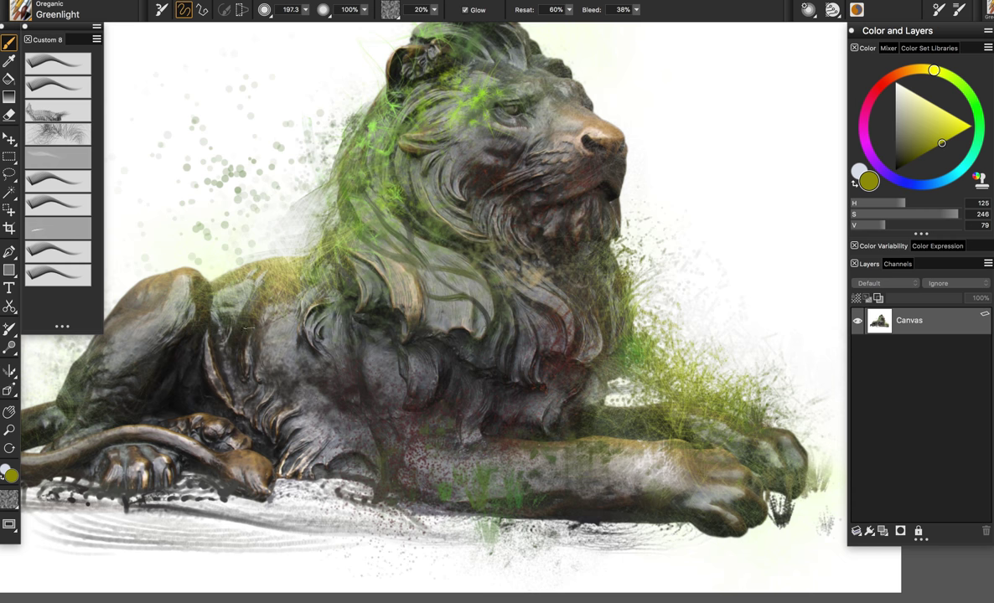
pyautogui.moveTo(273, 184); pyautogui.dragTo(287, 192)
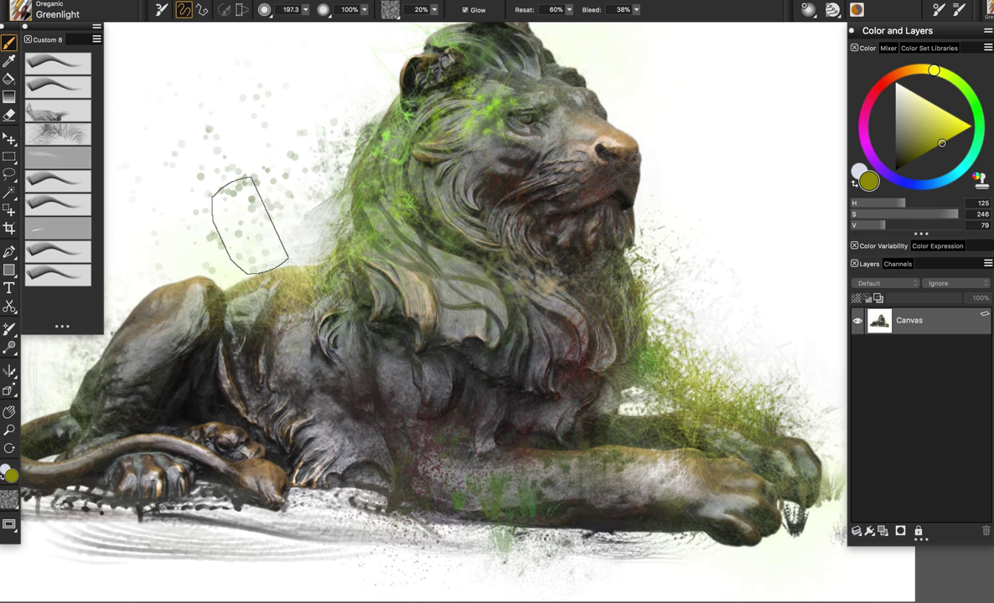
# Undo the Greenlight strokes and the foliage bush above the far front leg.
pyautogui.press('super+z')
pyautogui.press('super+z')
pyautogui.press('super+z')
pyautogui.press('super+z')
pyautogui.press('super+z')
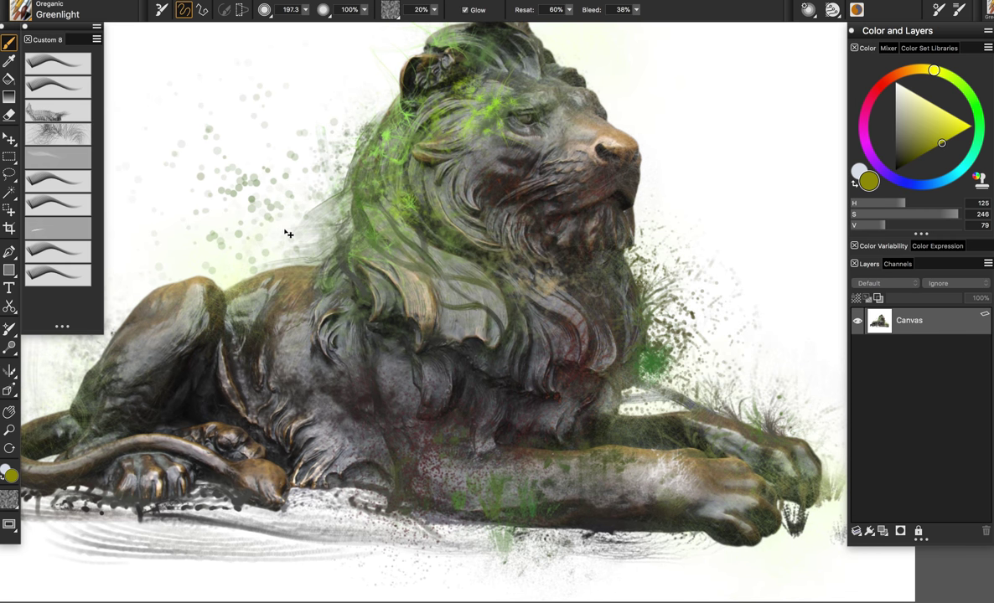
# Switch to the Grounds brush and undo the test stroke on the blank background behind the mane.
pyautogui.moveTo(260, 211); pyautogui.dragTo(407, 226)
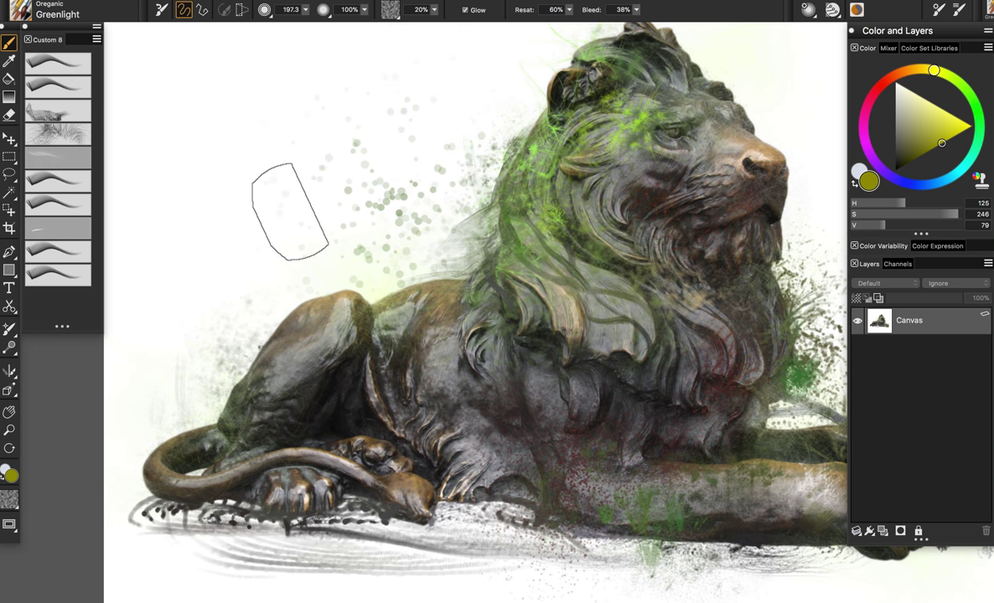
pyautogui.click(62, 156)
pyautogui.moveTo(240, 209); pyautogui.dragTo(444, 214)
pyautogui.press('super+z')
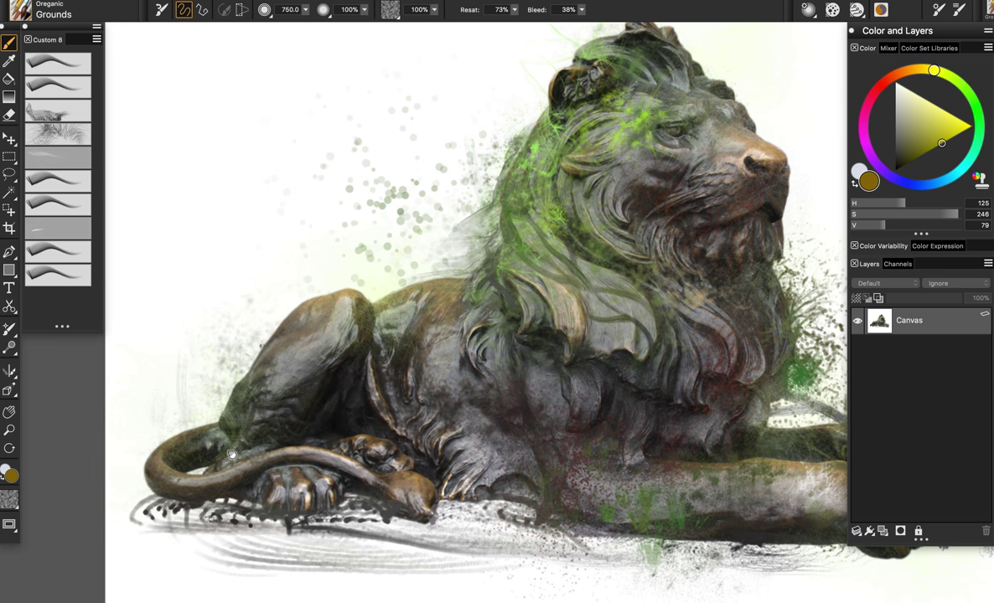
# Reduce the Grounds brush to size 95, sample olive (H 130, S 54, V 138), and paint ground texture around the front paws.
pyautogui.hscroll(10, 232, 454)
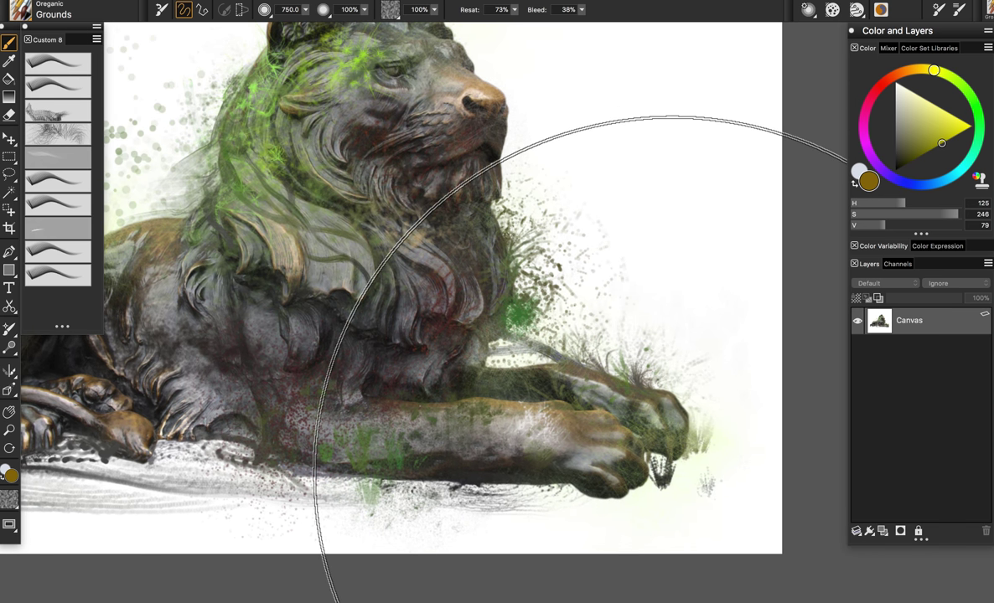
pyautogui.moveTo(645, 461); pyautogui.dragTo(666, 481)
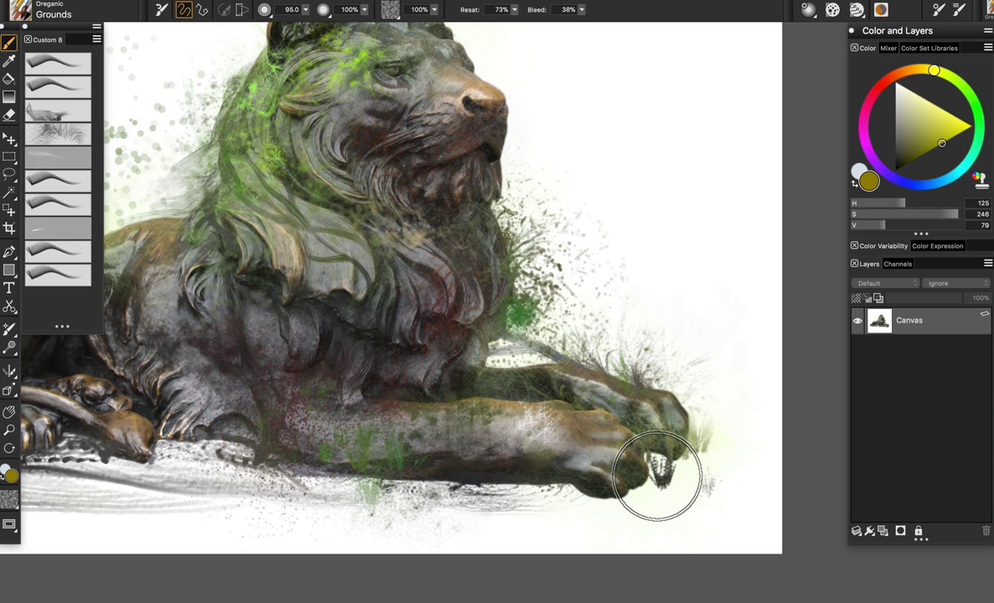
pyautogui.keyDown('alt'); pyautogui.click(620, 414); pyautogui.keyUp('alt')
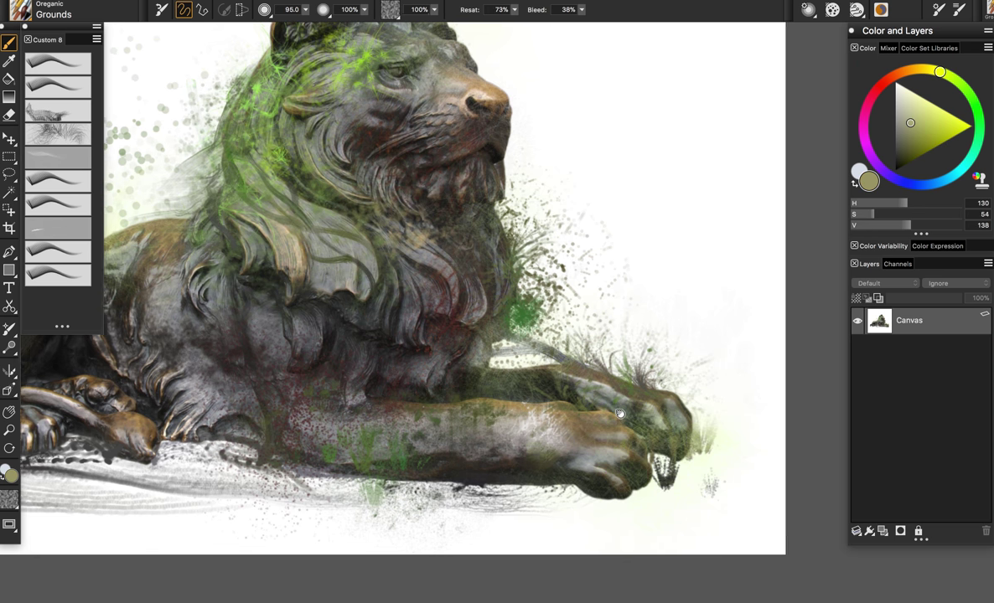
pyautogui.moveTo(620, 414); pyautogui.dragTo(659, 405)
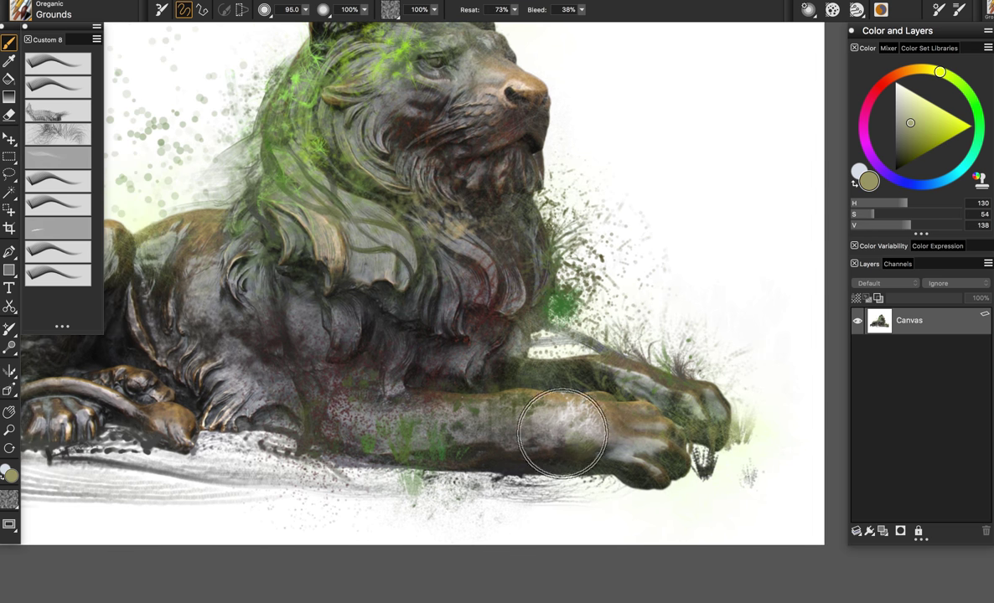
pyautogui.moveTo(738, 483); pyautogui.dragTo(750, 508)
pyautogui.moveTo(678, 380); pyautogui.dragTo(691, 382)
# Enlarge the Grounds brush to 193.5, set a pale H 135, S 9, V 222, and paint faint tufts beyond the front paws.
pyautogui.keyDown('alt'); pyautogui.click(755, 480); pyautogui.keyUp('alt')
pyautogui.press(']')
pyautogui.press(']')
pyautogui.press(']')
pyautogui.press(']')
pyautogui.press(']')
pyautogui.press(']')
pyautogui.press(']')
pyautogui.press(']')
pyautogui.click(901, 99)
pyautogui.click(896, 93)
pyautogui.moveTo(759, 505)
pyautogui.mouseDown()
pyautogui.moveTo(775, 528)
pyautogui.moveTo(731, 522)
pyautogui.moveTo(755, 479)
pyautogui.moveTo(785, 476)
pyautogui.moveTo(709, 515)
pyautogui.moveTo(766, 498)
pyautogui.moveTo(803, 504)
pyautogui.mouseUp()
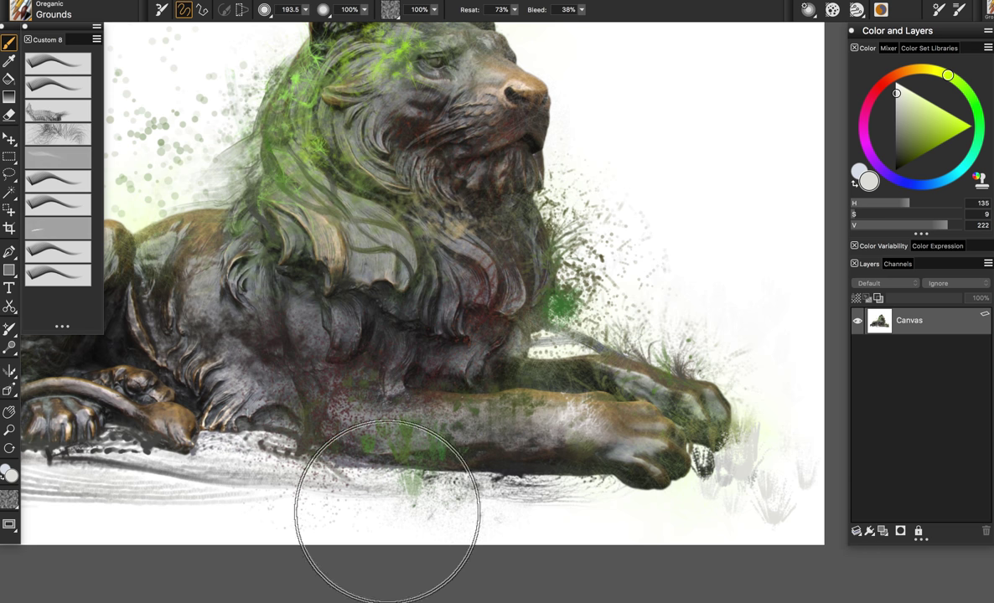
# Sample a pale H 128, S 18, V 222 and add faint Grounds tufts on the background above the front paws.
pyautogui.keyDown('alt'); pyautogui.click(750, 444); pyautogui.keyUp('alt')
pyautogui.click(771, 393)
pyautogui.moveTo(763, 394)
pyautogui.mouseDown()
pyautogui.moveTo(792, 408)
pyautogui.moveTo(757, 402)
pyautogui.moveTo(802, 423)
pyautogui.moveTo(799, 409)
pyautogui.moveTo(751, 396)
pyautogui.mouseUp()
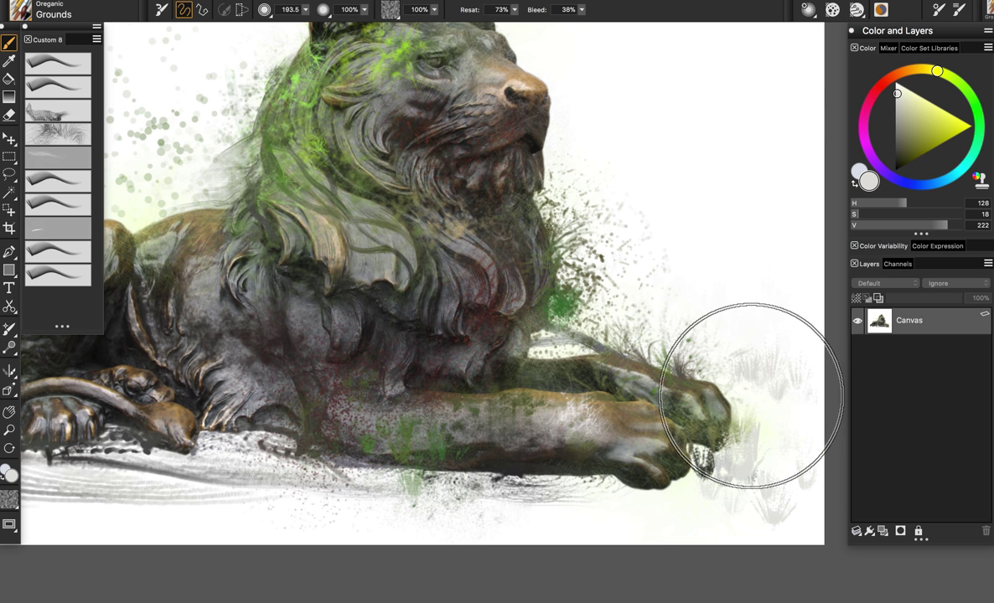
# Sample a dark brown from the tail, try two Grounds dabs beside the tail curve, and undo them.
pyautogui.press('space')
pyautogui.moveTo(599, 319); pyautogui.dragTo(810, 331)
pyautogui.moveTo(632, 326); pyautogui.dragTo(656, 329)
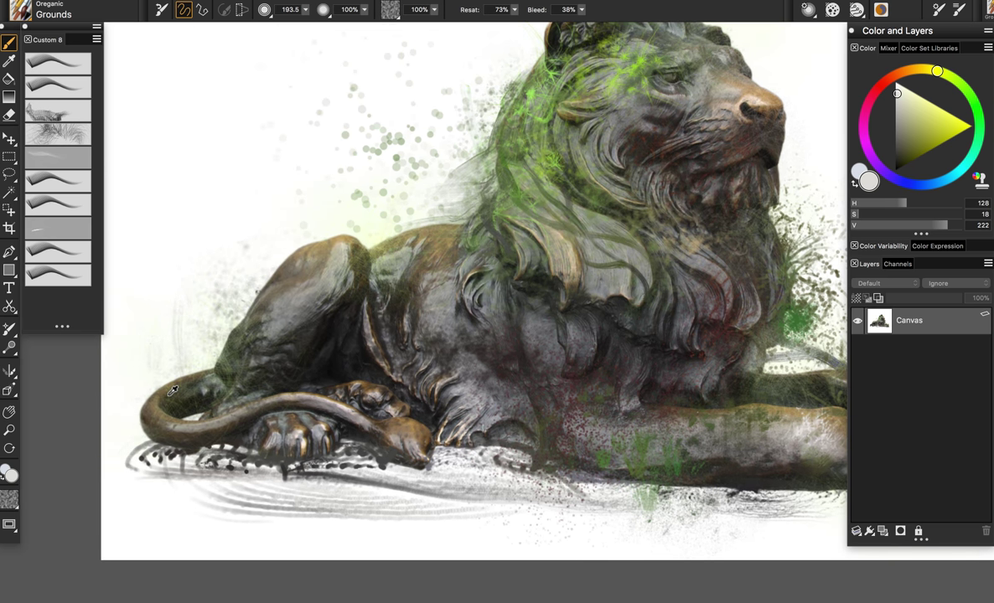
pyautogui.keyDown('alt'); pyautogui.click(170, 395); pyautogui.keyUp('alt')
pyautogui.click(123, 397)
pyautogui.click(143, 414)
pyautogui.press('super+z')
pyautogui.press('super+z')
# Paint dark brown Grounds tufts along the outside of the tail curve and behind the hind leg, using H 115, S 57, V 53.
pyautogui.click(141, 416)
pyautogui.click(160, 396)
pyautogui.moveTo(138, 394)
pyautogui.mouseDown()
pyautogui.moveTo(132, 352)
pyautogui.moveTo(113, 353)
pyautogui.moveTo(126, 381)
pyautogui.mouseUp()
pyautogui.moveTo(145, 387); pyautogui.dragTo(143, 376)
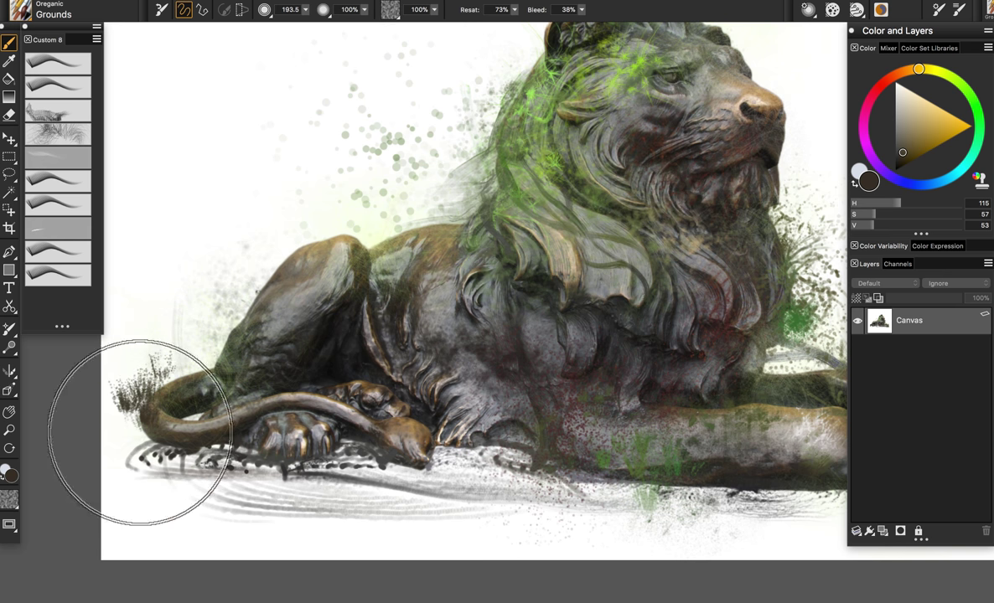
pyautogui.moveTo(114, 419); pyautogui.dragTo(107, 387)
pyautogui.moveTo(177, 359); pyautogui.dragTo(182, 336)
pyautogui.moveTo(206, 369)
pyautogui.mouseDown()
pyautogui.moveTo(204, 340)
pyautogui.moveTo(188, 349)
pyautogui.mouseUp()
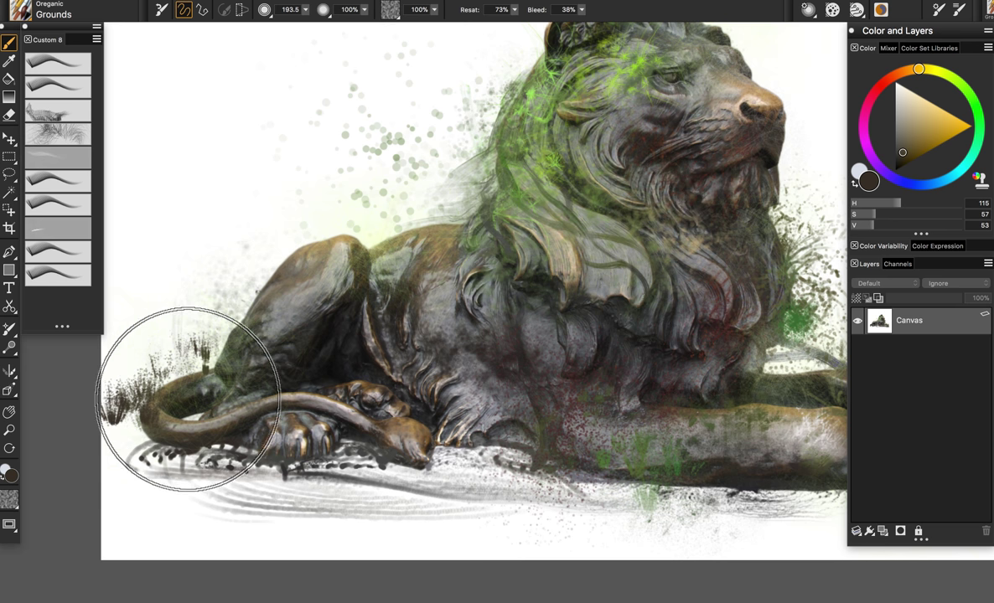
# Switch to the Grunge brush variant and bring the blank background behind the mane into view.
pyautogui.moveTo(562, 290); pyautogui.dragTo(452, 306)
pyautogui.moveTo(639, 328)
pyautogui.mouseDown()
pyautogui.moveTo(639, 342)
pyautogui.moveTo(537, 317)
pyautogui.mouseUp()
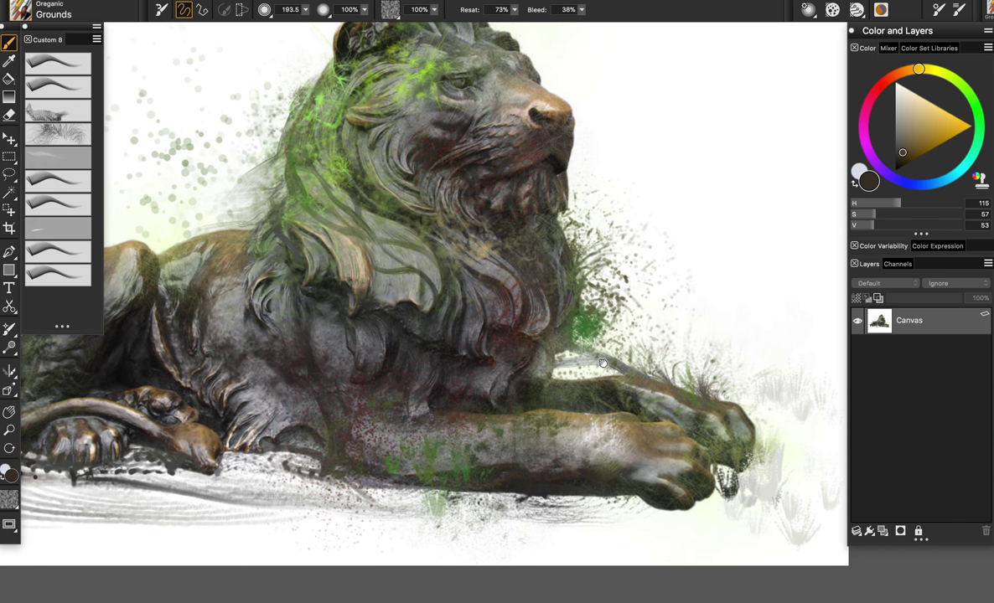
pyautogui.hscroll(-3, 601, 362)
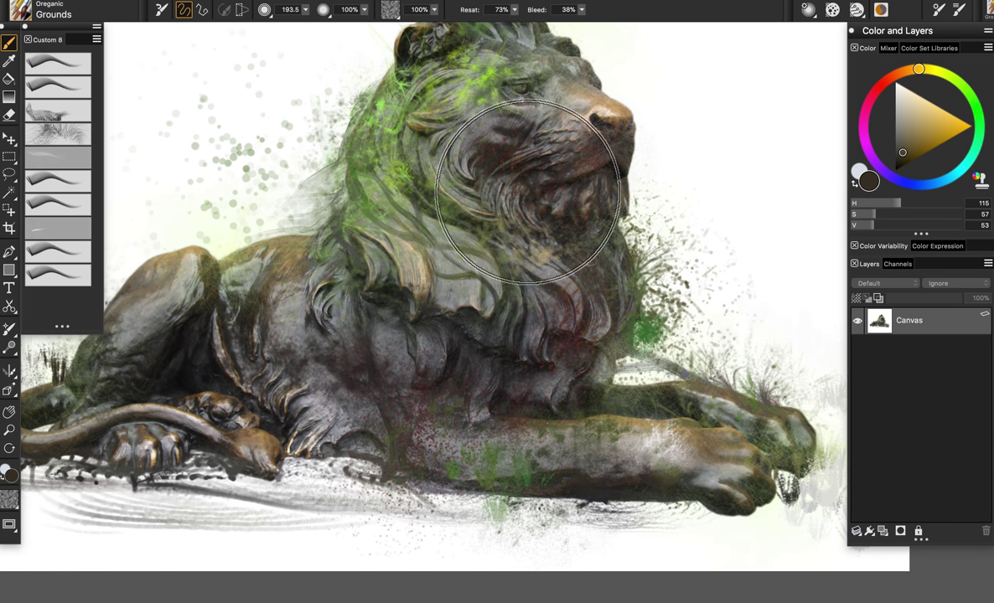
pyautogui.click(61, 177)
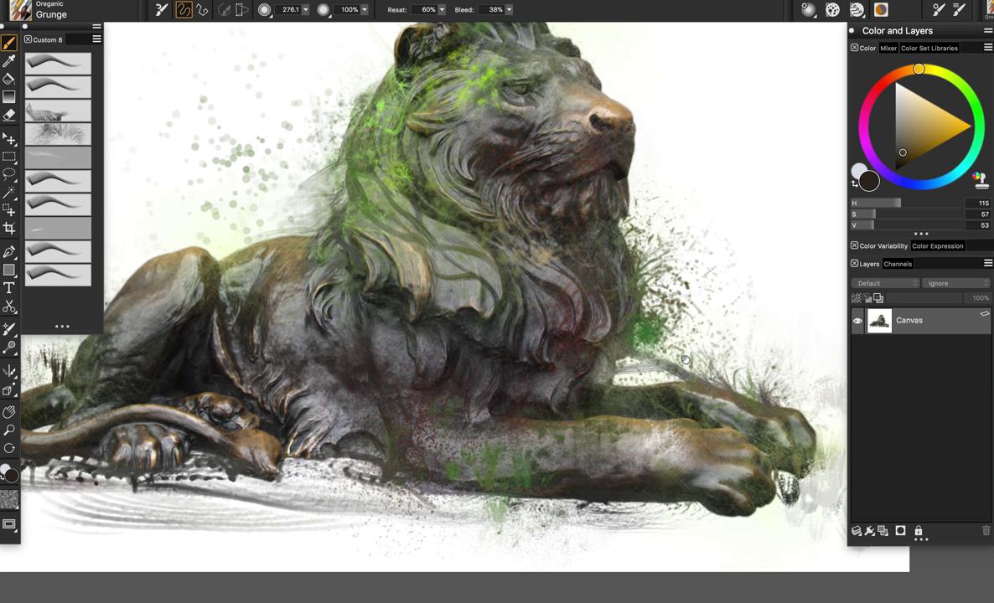
pyautogui.hscroll(3, 647, 355)
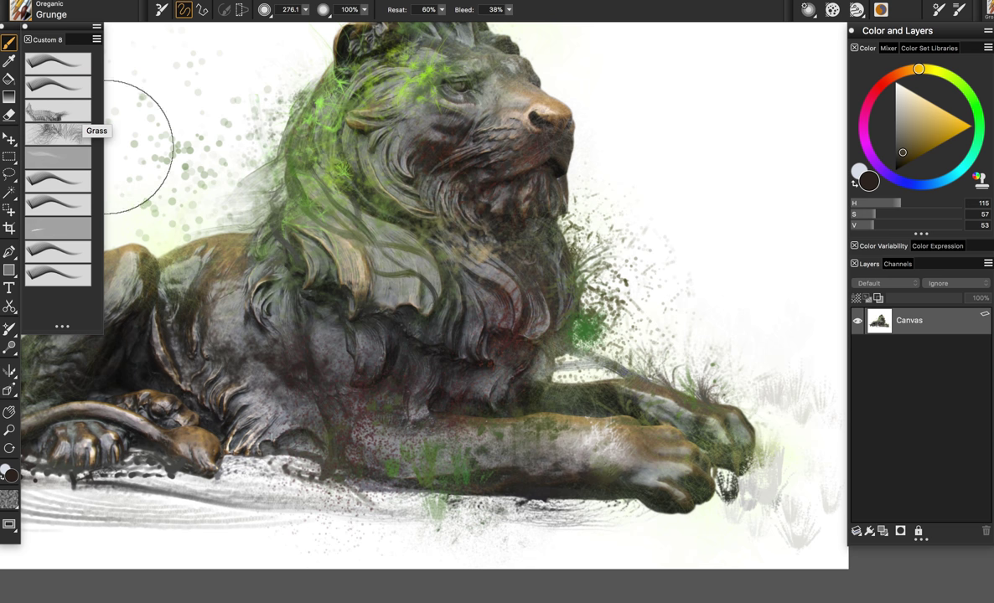
pyautogui.moveTo(497, 263); pyautogui.dragTo(504, 262)
pyautogui.scroll(3, 503, 262)
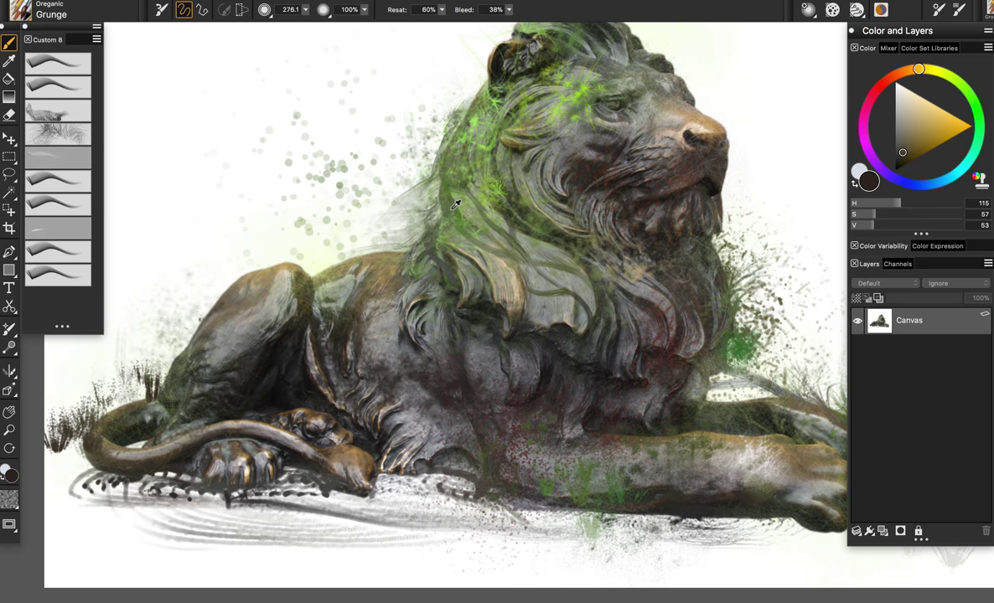
# Sample the mane's olive green (H 141, S 51, V 105), try Grunge strokes on the background behind the mane, and undo them.
pyautogui.keyDown('alt'); pyautogui.click(452, 167); pyautogui.keyUp('alt')
pyautogui.moveTo(194, 117)
pyautogui.mouseDown()
pyautogui.moveTo(230, 149)
pyautogui.moveTo(221, 160)
pyautogui.mouseUp()
pyautogui.press('super+z')
pyautogui.press('super+z')
pyautogui.moveTo(184, 166)
pyautogui.mouseDown()
pyautogui.moveTo(204, 157)
pyautogui.moveTo(211, 166)
pyautogui.moveTo(201, 142)
pyautogui.moveTo(293, 83)
pyautogui.moveTo(374, 104)
pyautogui.mouseUp()
pyautogui.press('super+z')
pyautogui.press('super+z')
pyautogui.moveTo(215, 160)
pyautogui.mouseDown()
pyautogui.moveTo(335, 147)
pyautogui.moveTo(358, 159)
pyautogui.mouseUp()
pyautogui.press('super+z')
pyautogui.moveTo(245, 138)
pyautogui.mouseDown()
pyautogui.moveTo(277, 178)
pyautogui.moveTo(287, 170)
pyautogui.moveTo(263, 154)
pyautogui.mouseUp()
pyautogui.moveTo(162, 173)
pyautogui.mouseDown()
pyautogui.moveTo(197, 202)
pyautogui.moveTo(236, 197)
pyautogui.mouseUp()
pyautogui.press('super+z')
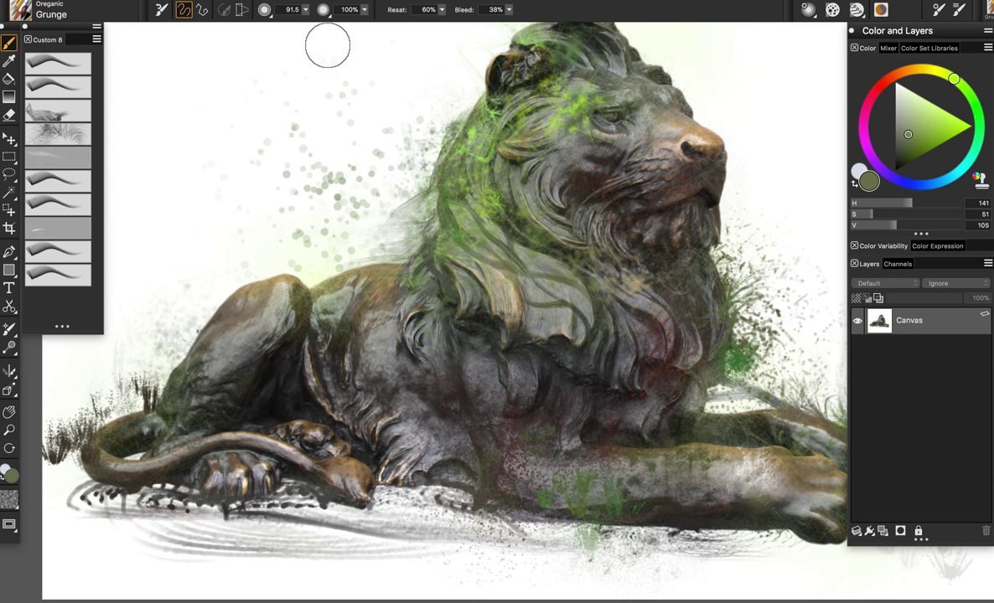
# Shift the colour to brown (H 112, S 79, V 77), try Grunge strokes at size 91.5 behind the head, and undo them.
pyautogui.click(917, 73)
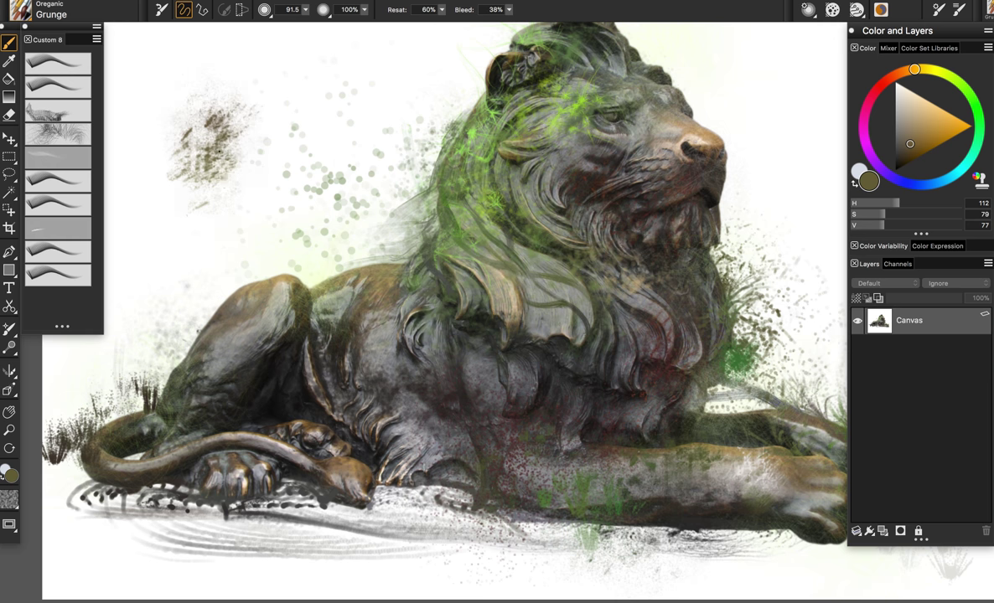
pyautogui.moveTo(315, 182)
pyautogui.mouseDown()
pyautogui.moveTo(255, 93)
pyautogui.moveTo(317, 74)
pyautogui.mouseUp()
pyautogui.moveTo(339, 231)
pyautogui.mouseDown()
pyautogui.moveTo(172, 238)
pyautogui.moveTo(193, 101)
pyautogui.moveTo(257, 193)
pyautogui.mouseUp()
pyautogui.hotkey('ctrl', 'z')
pyautogui.hotkey('ctrl', 'z')
pyautogui.hotkey('ctrl', 'z')
pyautogui.hotkey('ctrl', 'z')
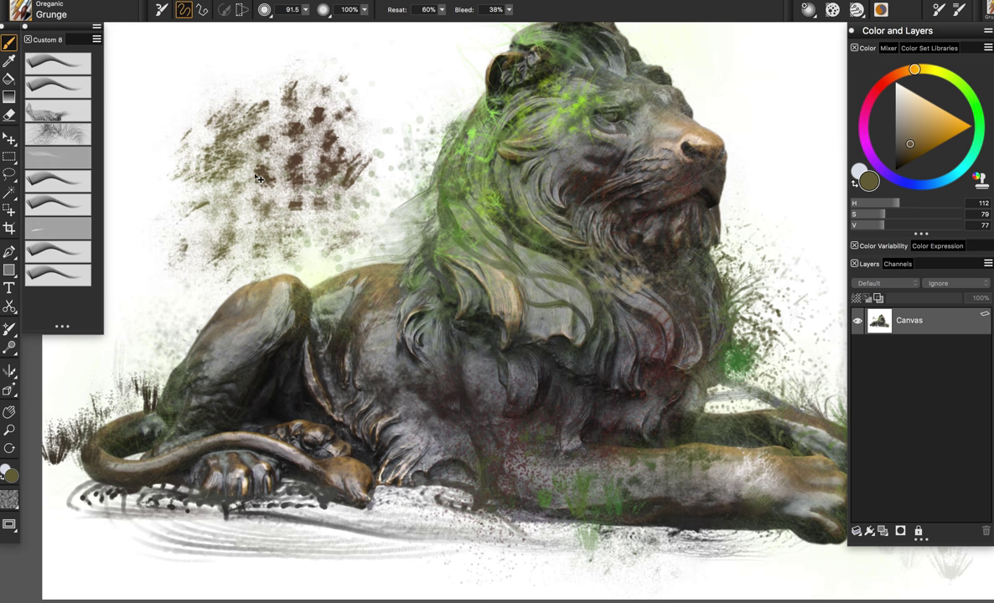
pyautogui.hotkey('ctrl', 'z')
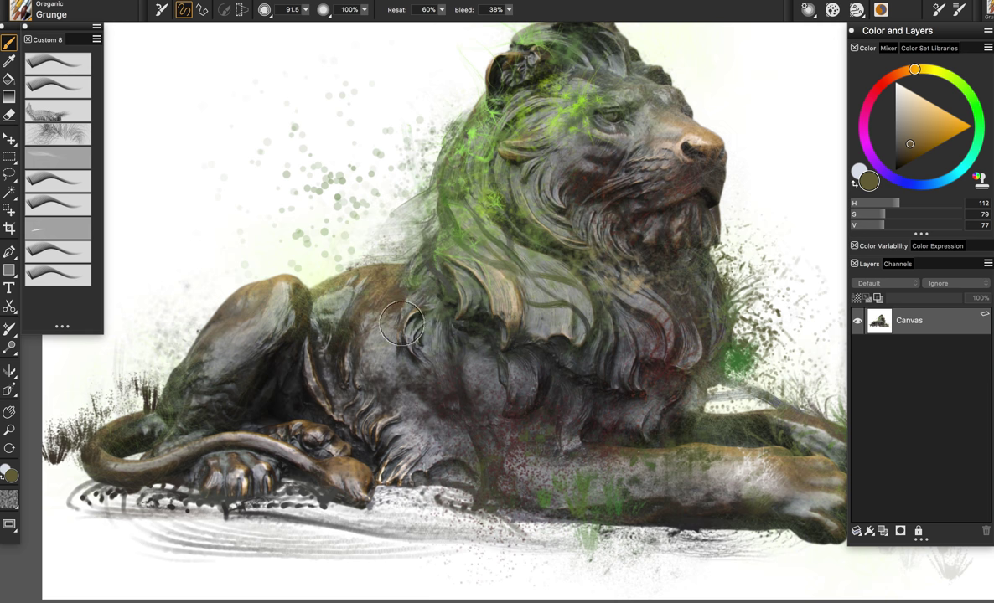
# Sample tones from the lion's shoulder, including H 170, S 8, V 74, and brush Grunge texture over the flank behind the mane.
pyautogui.keyDown('alt'); pyautogui.click(369, 301); pyautogui.keyUp('alt')
pyautogui.moveTo(368, 314)
pyautogui.mouseDown()
pyautogui.moveTo(397, 335)
pyautogui.moveTo(387, 300)
pyautogui.mouseUp()
pyautogui.keyDown('alt'); pyautogui.click(419, 316); pyautogui.keyUp('alt')
pyautogui.moveTo(347, 328)
pyautogui.mouseDown()
pyautogui.moveTo(305, 329)
pyautogui.moveTo(379, 376)
pyautogui.mouseUp()
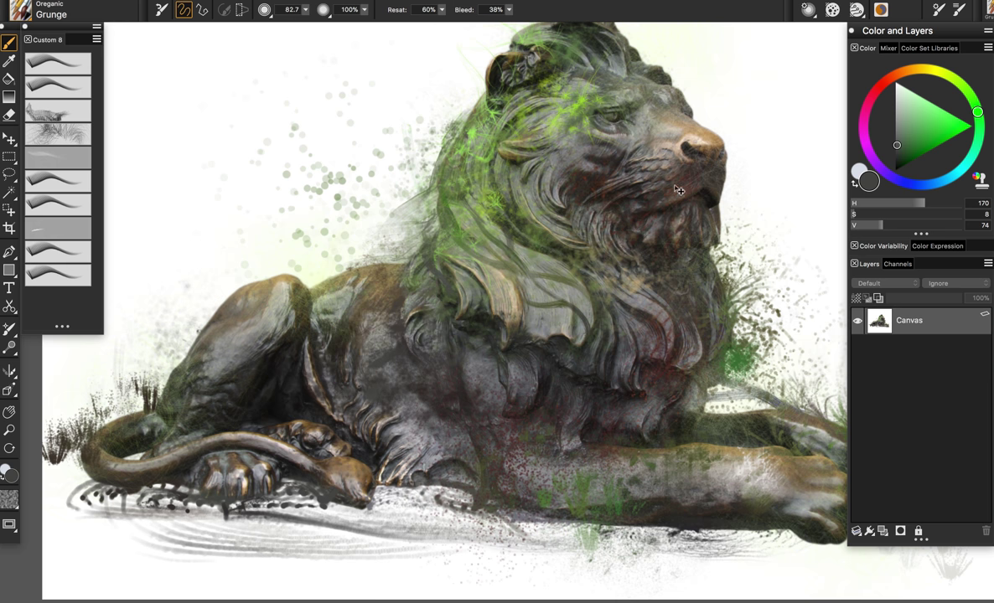
# Darken the colour to V 33 and brush Grunge texture over the lion's flank, shoulder and lower chest.
pyautogui.moveTo(898, 148); pyautogui.dragTo(896, 159)
pyautogui.moveTo(362, 363)
pyautogui.mouseDown()
pyautogui.moveTo(436, 390)
pyautogui.moveTo(440, 431)
pyautogui.moveTo(426, 442)
pyautogui.mouseUp()
pyautogui.moveTo(422, 334); pyautogui.dragTo(435, 333)
pyautogui.moveTo(461, 370)
pyautogui.mouseDown()
pyautogui.moveTo(465, 386)
pyautogui.moveTo(501, 363)
pyautogui.moveTo(518, 408)
pyautogui.mouseUp()
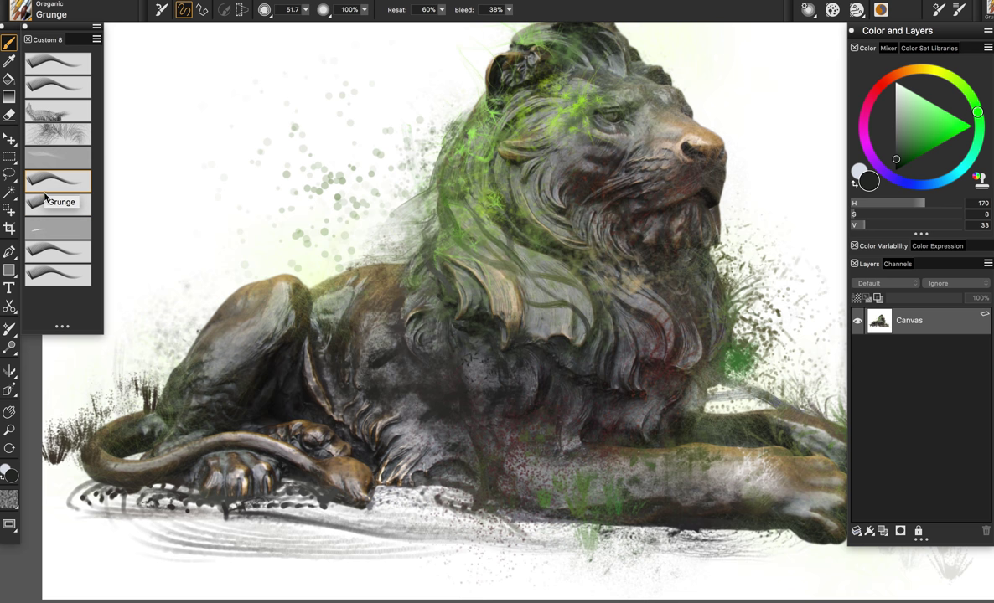
# Switch to the Seashell brush variant and bring the ground below the front paws into view.
pyautogui.click(48, 211)
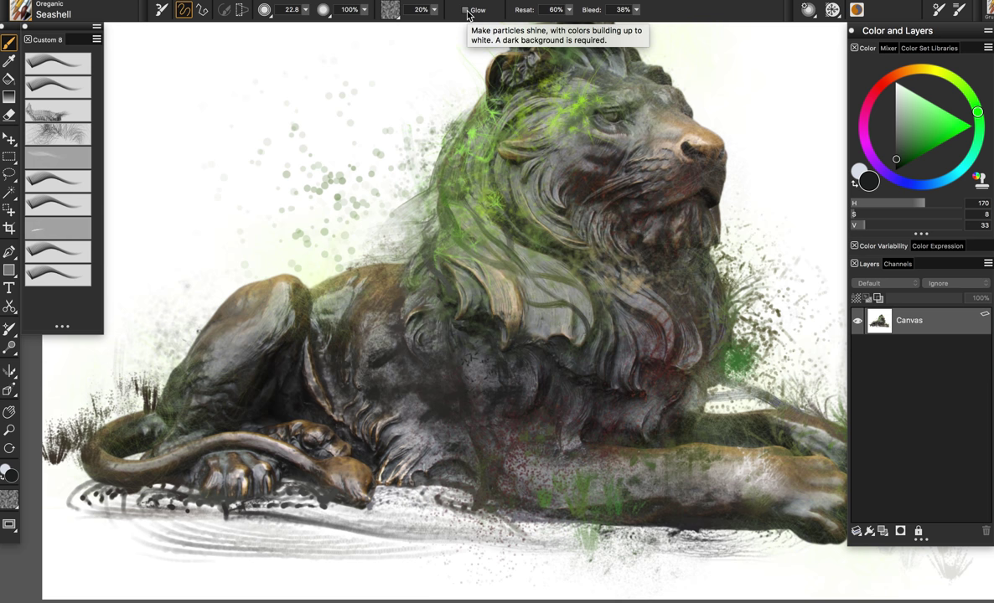
pyautogui.moveTo(532, 153); pyautogui.dragTo(416, 159)
pyautogui.scroll(3, 416, 160)
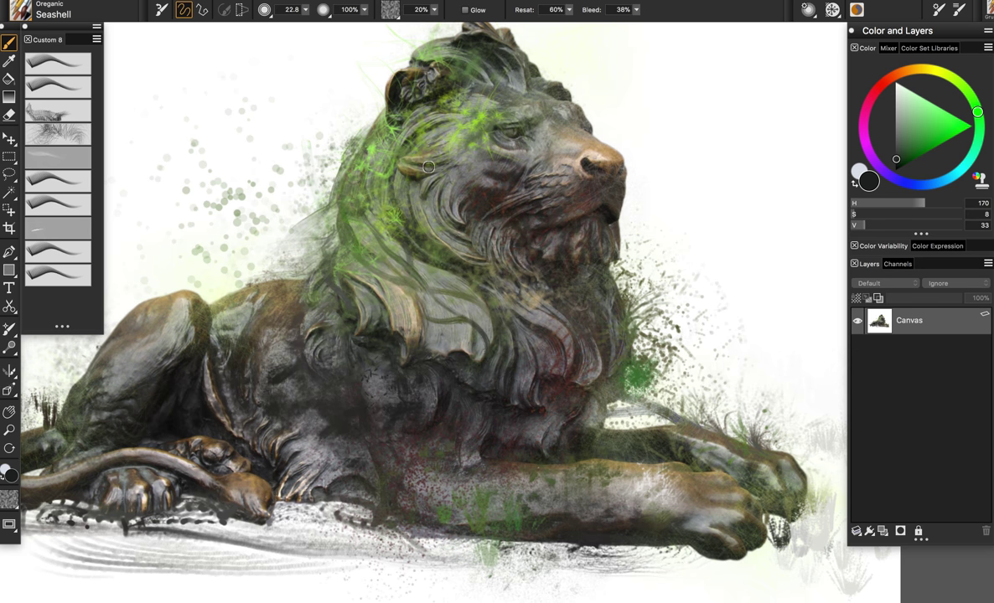
pyautogui.hscroll(4, 437, 184)
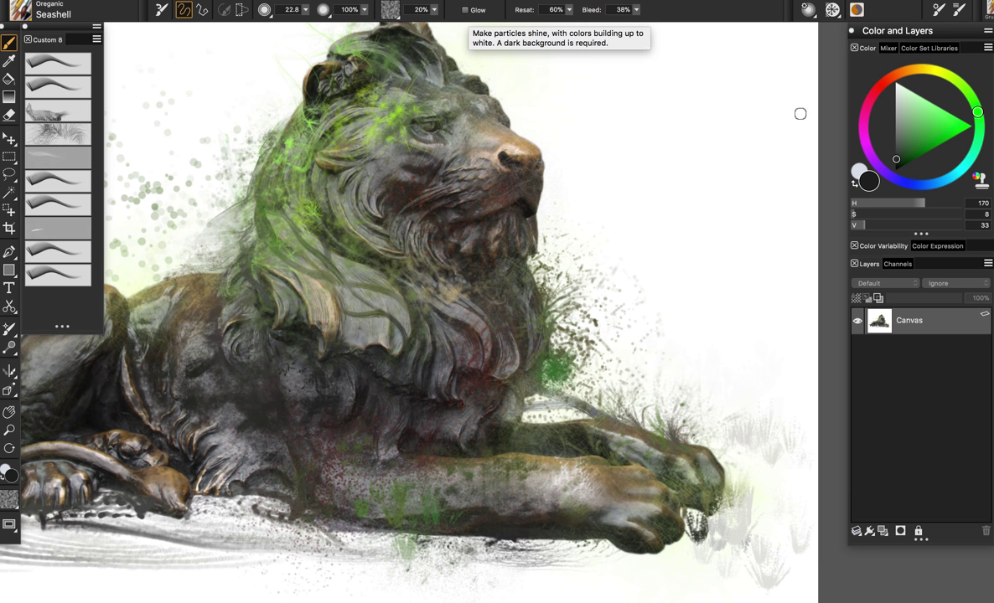
pyautogui.scroll(-5, 664, 171)
# Try dark Seashell strokes at size 22.8 on the ground below the near front paw and undo them.
pyautogui.moveTo(709, 110); pyautogui.dragTo(710, 107)
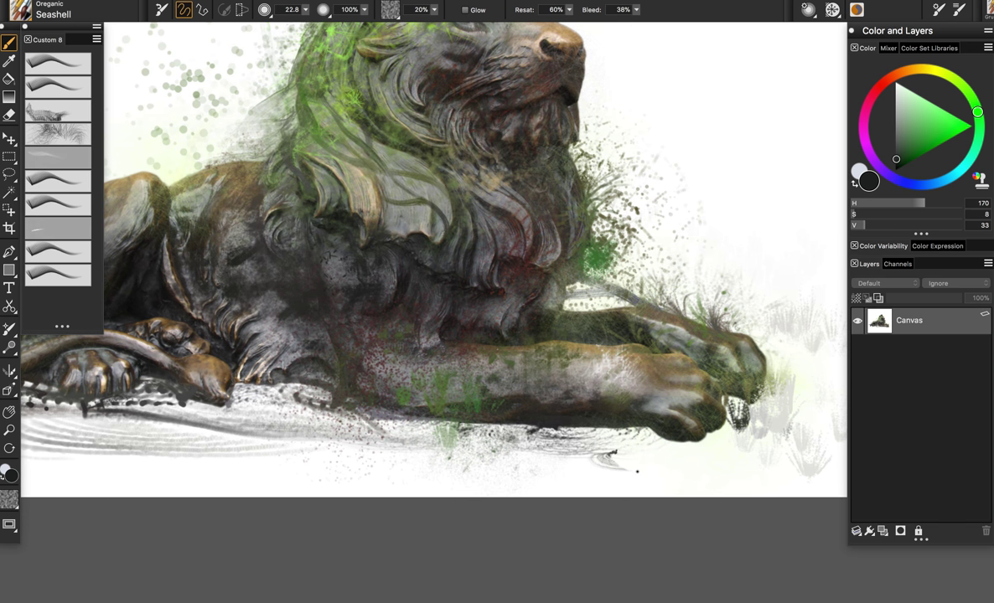
pyautogui.press('super+z')
pyautogui.moveTo(680, 458); pyautogui.dragTo(693, 460)
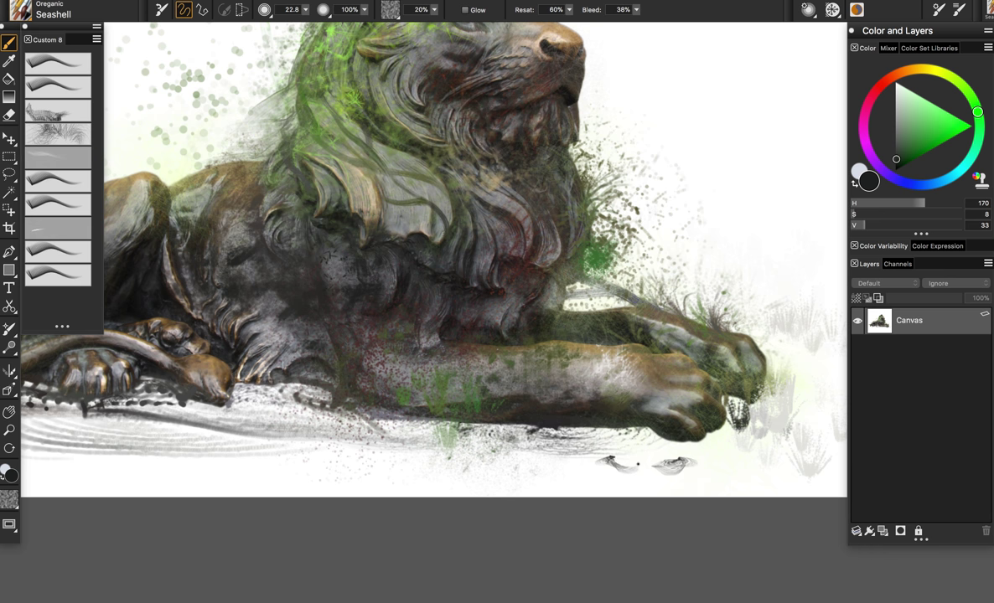
pyautogui.press('super+z')
pyautogui.press('super+z')
pyautogui.press('super+z')
# Lighten the colour to grey (S 0, V 163) and paint small Seashell shapes at size 10.8 along the near foreleg's lower edge.
pyautogui.moveTo(562, 385); pyautogui.dragTo(597, 381)
pyautogui.moveTo(897, 96); pyautogui.dragTo(877, 102)
pyautogui.press('m')
pyautogui.moveTo(596, 395)
pyautogui.mouseDown()
pyautogui.moveTo(641, 384)
pyautogui.moveTo(645, 413)
pyautogui.moveTo(579, 400)
pyautogui.moveTo(590, 348)
pyautogui.mouseUp()
pyautogui.press('b')
pyautogui.moveTo(898, 116); pyautogui.dragTo(878, 115)
pyautogui.moveTo(572, 369); pyautogui.dragTo(578, 375)
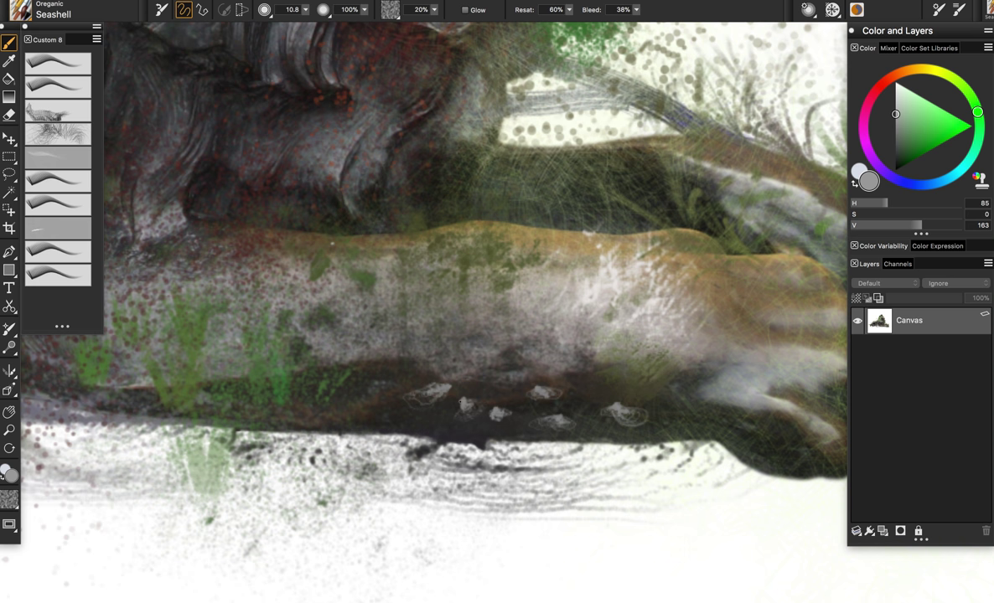
pyautogui.moveTo(342, 405); pyautogui.dragTo(376, 410)
pyautogui.scroll(5, 581, 342)
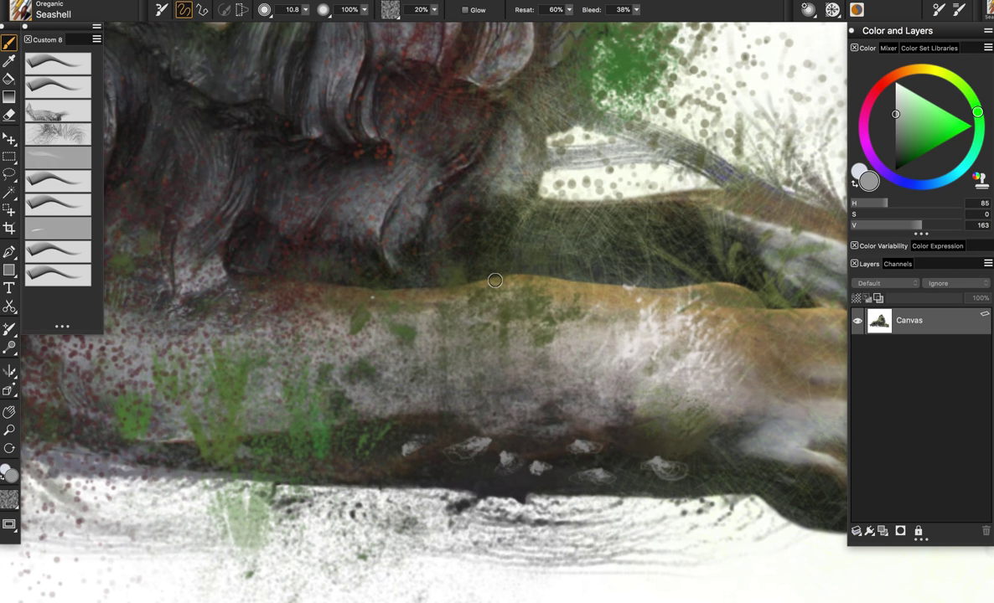
# Switch to the Stem brush variant, reduce it to size 47.8, and frame the lion's mane and chest.
pyautogui.press('m')
pyautogui.moveTo(446, 279)
pyautogui.mouseDown()
pyautogui.moveTo(422, 277)
pyautogui.moveTo(407, 262)
pyautogui.moveTo(427, 287)
pyautogui.mouseUp()
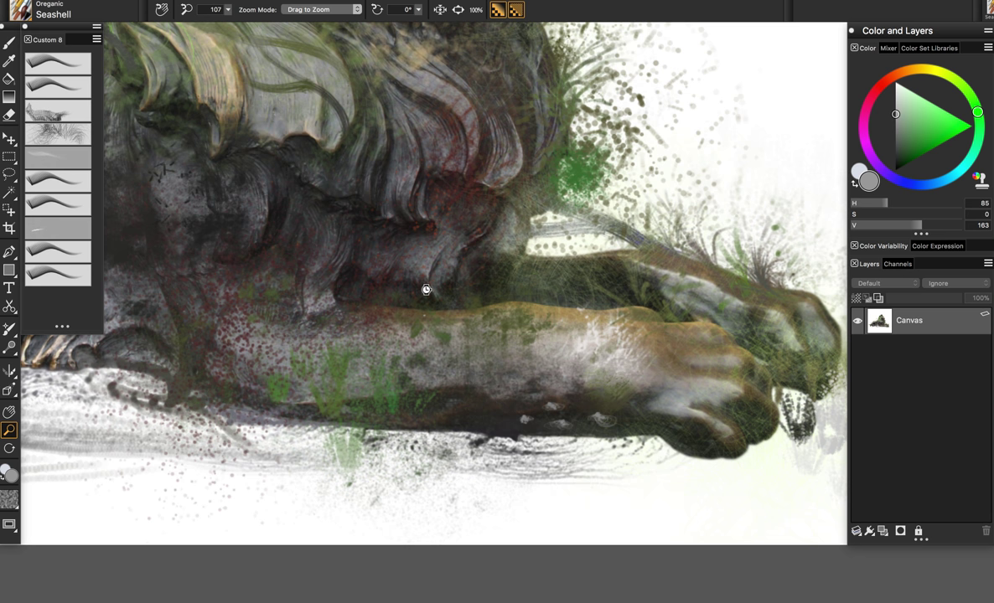
pyautogui.moveTo(422, 282)
pyautogui.mouseDown()
pyautogui.moveTo(401, 281)
pyautogui.moveTo(432, 228)
pyautogui.mouseUp()
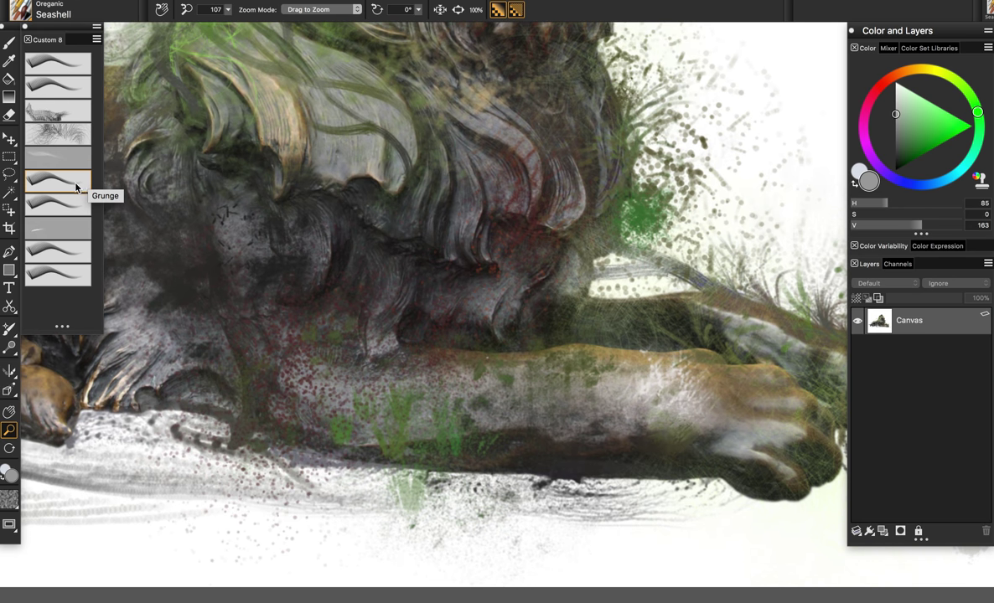
pyautogui.click(67, 224)
pyautogui.click(63, 232)
pyautogui.moveTo(453, 108); pyautogui.dragTo(648, 266)
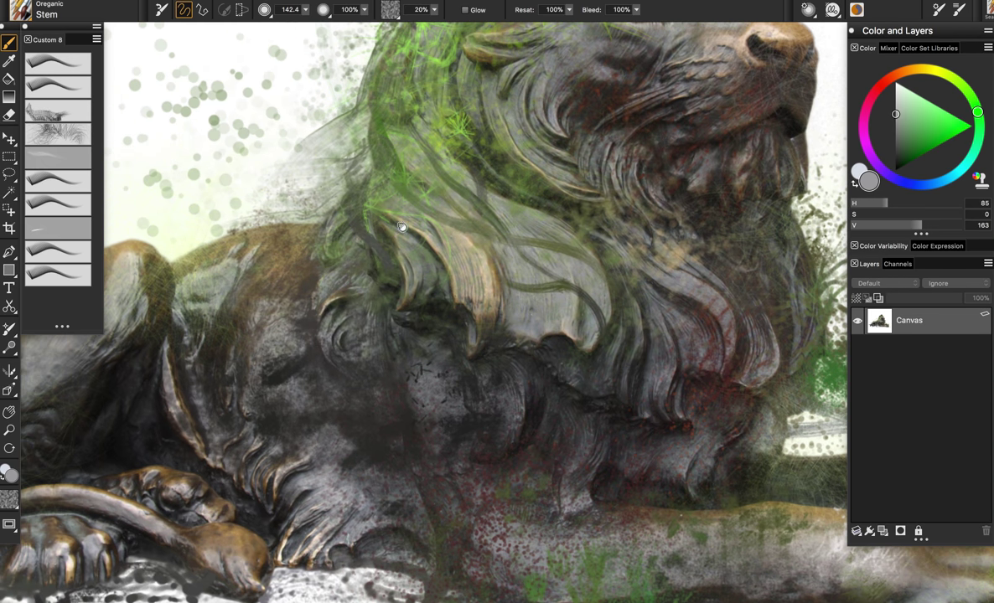
pyautogui.moveTo(258, 255)
pyautogui.mouseDown()
pyautogui.moveTo(285, 277)
pyautogui.moveTo(221, 186)
pyautogui.mouseUp()
# Paint thin, curved Stem strokes down the lion's mane in dark and grey-green colours sampled from the statue.
pyautogui.keyDown('alt'); pyautogui.click(343, 401); pyautogui.keyUp('alt')
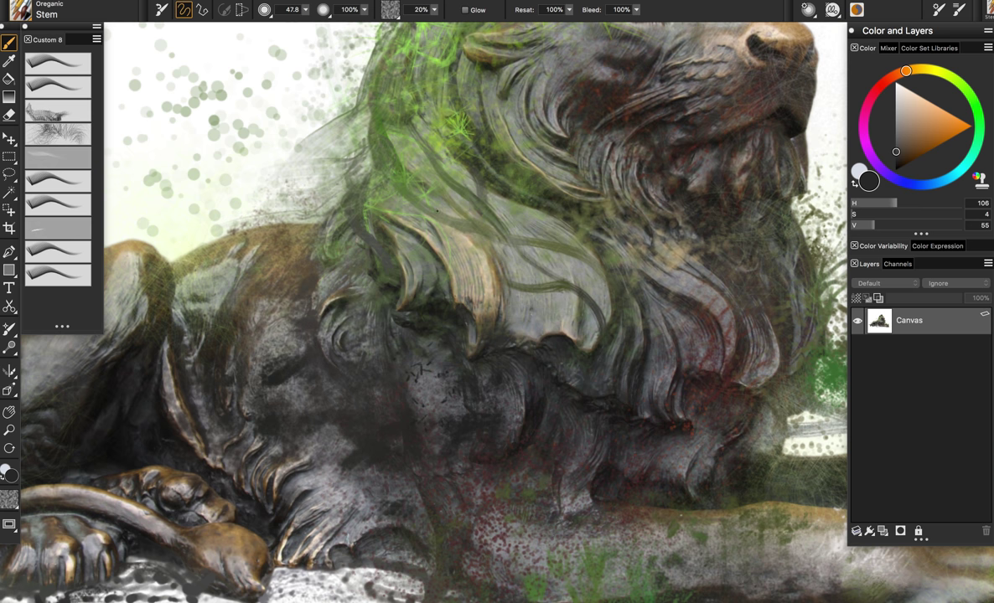
pyautogui.keyDown('alt'); pyautogui.click(505, 362); pyautogui.keyUp('alt')
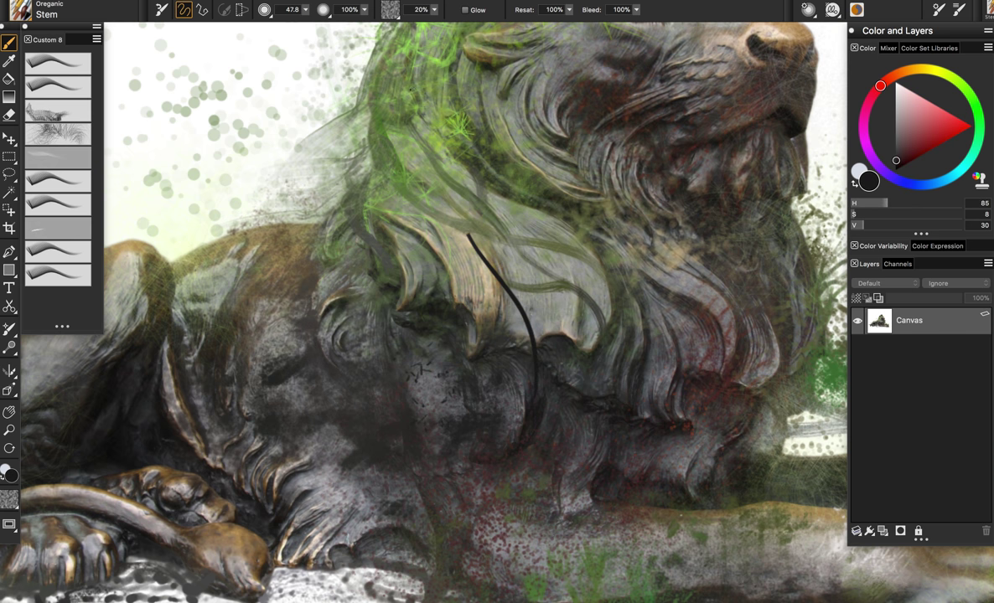
pyautogui.moveTo(459, 207); pyautogui.dragTo(482, 273)
pyautogui.keyDown('alt'); pyautogui.click(487, 264); pyautogui.keyUp('alt')
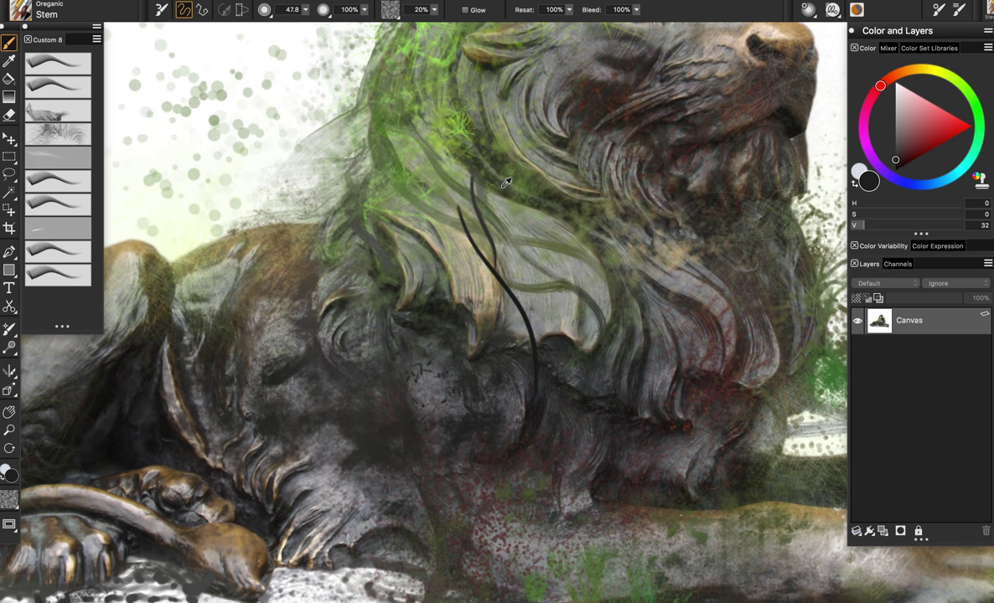
pyautogui.keyDown('alt'); pyautogui.click(442, 148); pyautogui.keyUp('alt')
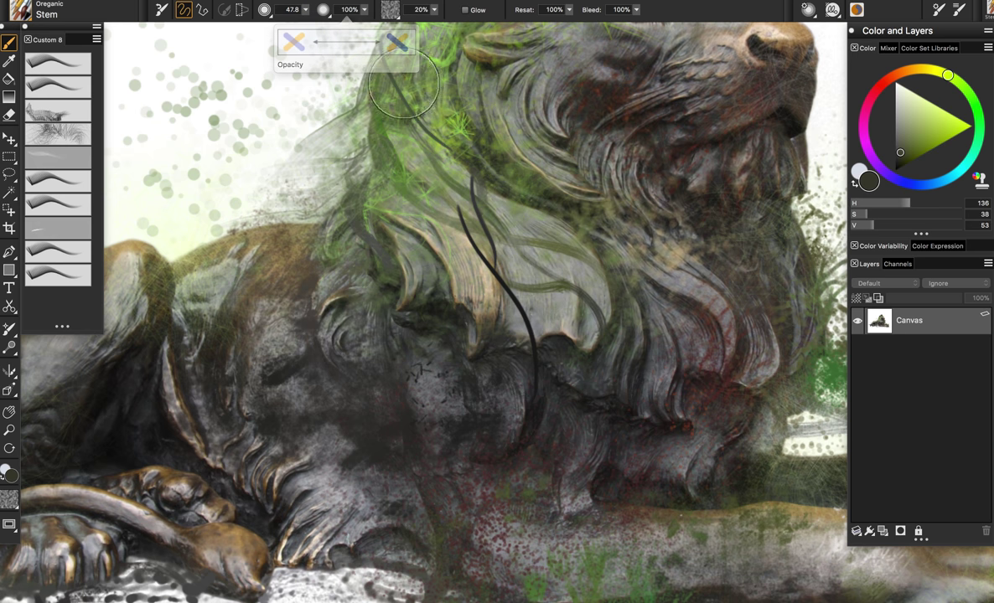
pyautogui.keyDown('alt'); pyautogui.click(379, 94); pyautogui.keyUp('alt')
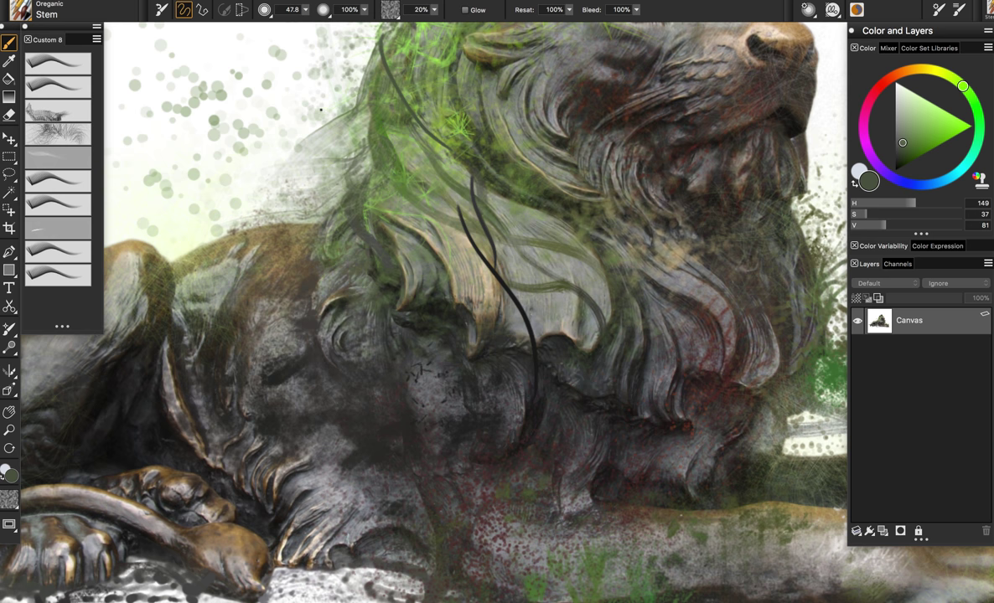
pyautogui.moveTo(618, 249); pyautogui.dragTo(498, 315)
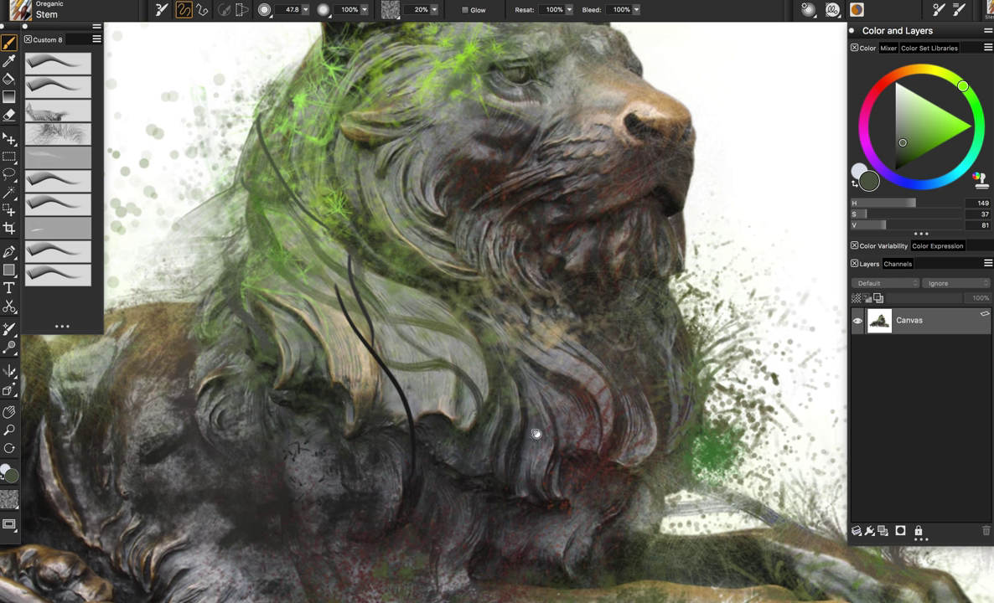
pyautogui.moveTo(537, 434); pyautogui.dragTo(492, 484)
pyautogui.moveTo(393, 300); pyautogui.dragTo(402, 273)
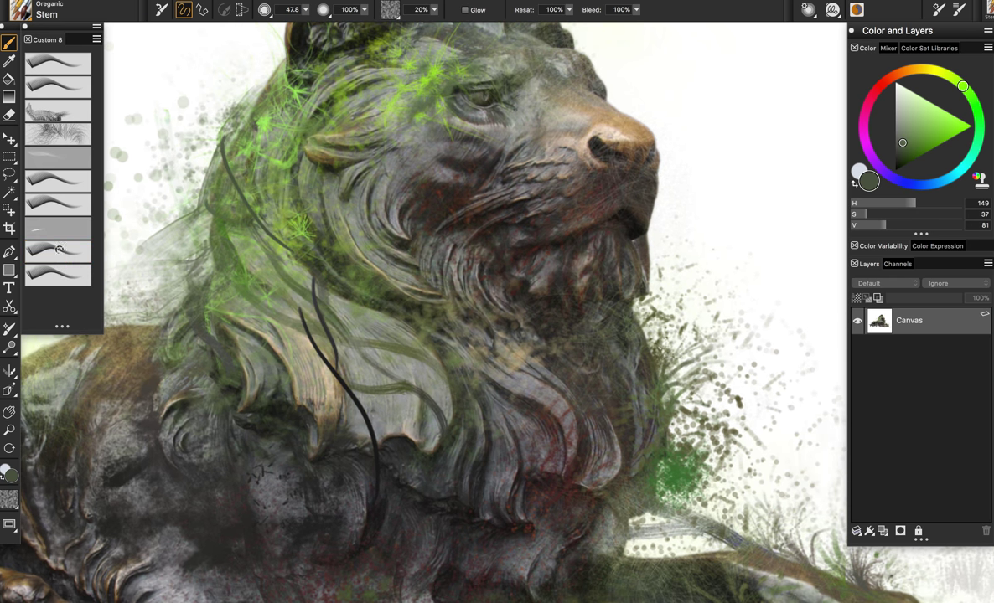
# Switch to the Vine brush variant and try two strokes over the lion's mane, undoing each one.
pyautogui.click(58, 249)
pyautogui.hscroll(-3, 352, 379)
pyautogui.moveTo(323, 473)
pyautogui.mouseDown()
pyautogui.moveTo(290, 394)
pyautogui.moveTo(306, 235)
pyautogui.mouseUp()
pyautogui.press('super+z')
pyautogui.moveTo(290, 468); pyautogui.dragTo(211, 165)
pyautogui.press('super+z')
pyautogui.hscroll(-3, 345, 453)
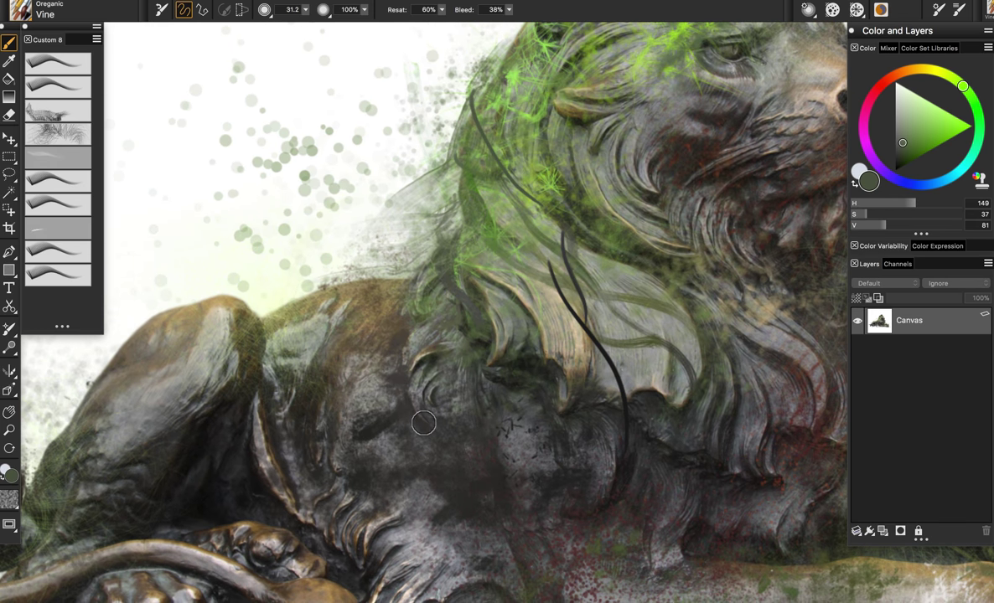
# Undo the curved Stem strokes on the mane and bring the lion's back into view.
pyautogui.moveTo(392, 251); pyautogui.dragTo(403, 288)
pyautogui.press('super+z')
pyautogui.press('super+z')
pyautogui.press('super+z')
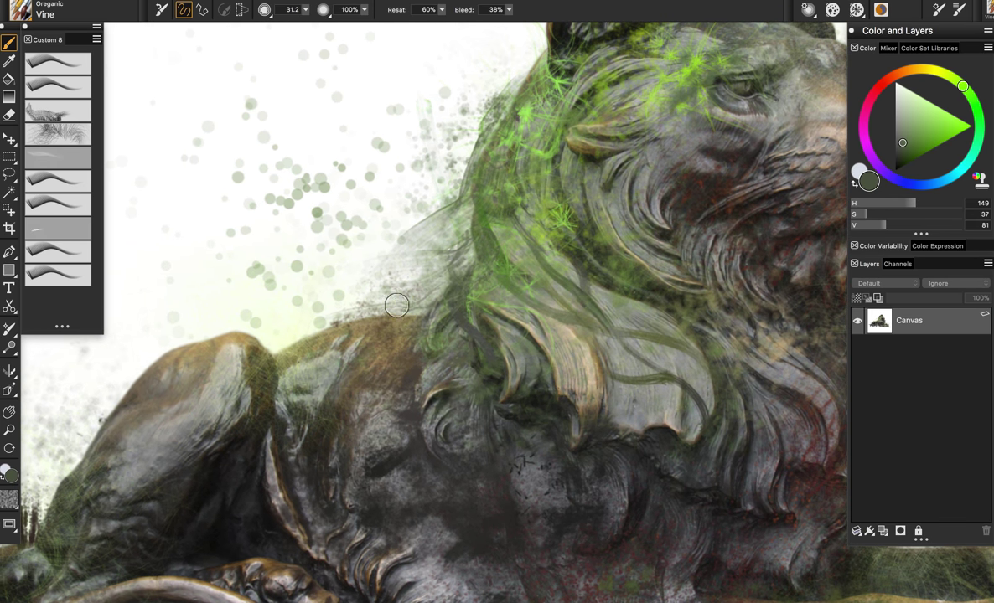
# Try a vertical Vine stalk with angled side branches rising from the lion's back at size 31.2.
pyautogui.moveTo(362, 343); pyautogui.dragTo(392, 350)
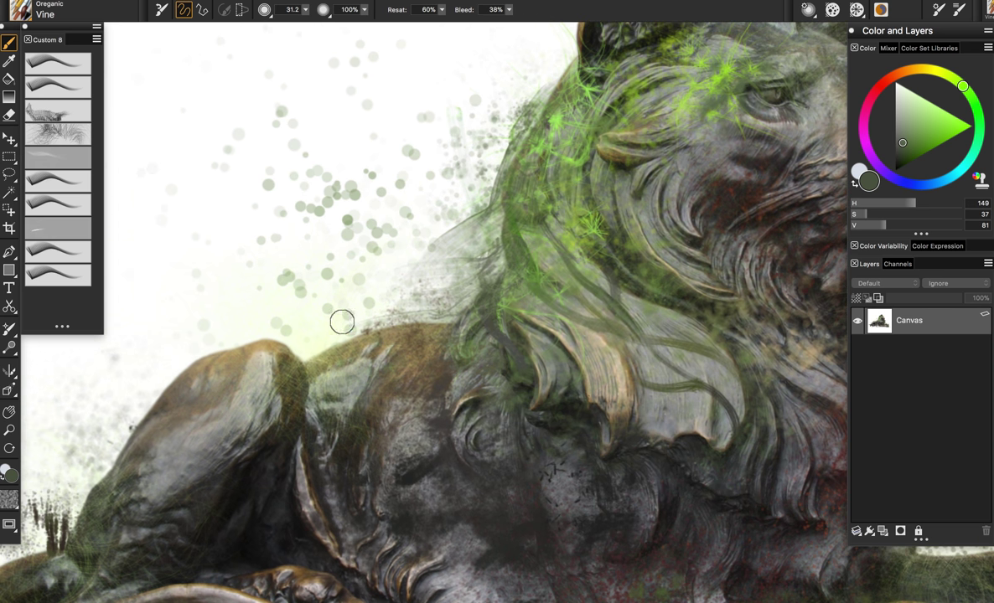
pyautogui.moveTo(337, 394); pyautogui.dragTo(344, 40)
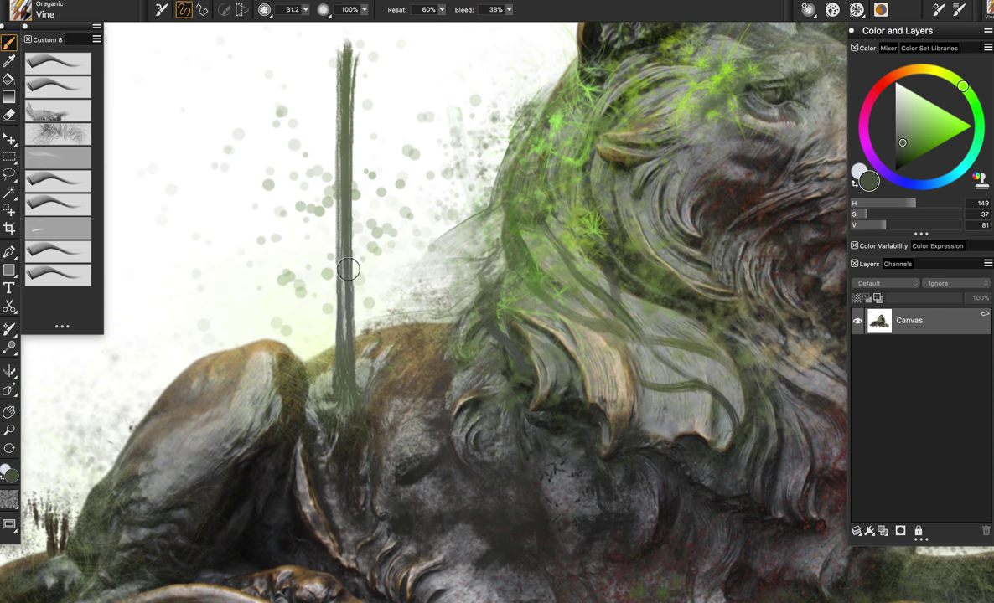
pyautogui.moveTo(343, 281); pyautogui.dragTo(415, 209)
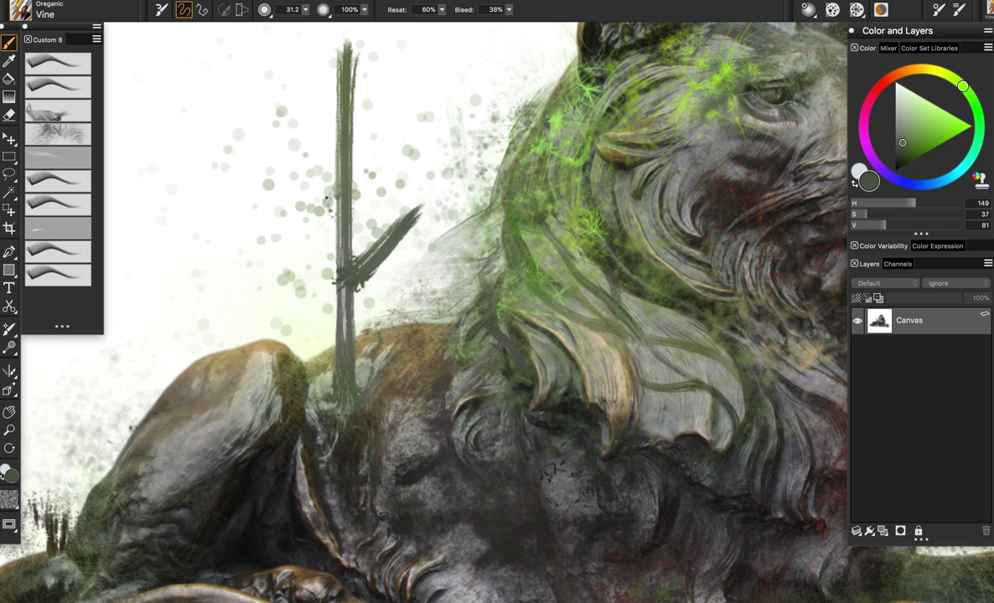
pyautogui.moveTo(342, 208); pyautogui.dragTo(285, 155)
pyautogui.press('super+z')
pyautogui.moveTo(342, 276); pyautogui.dragTo(267, 208)
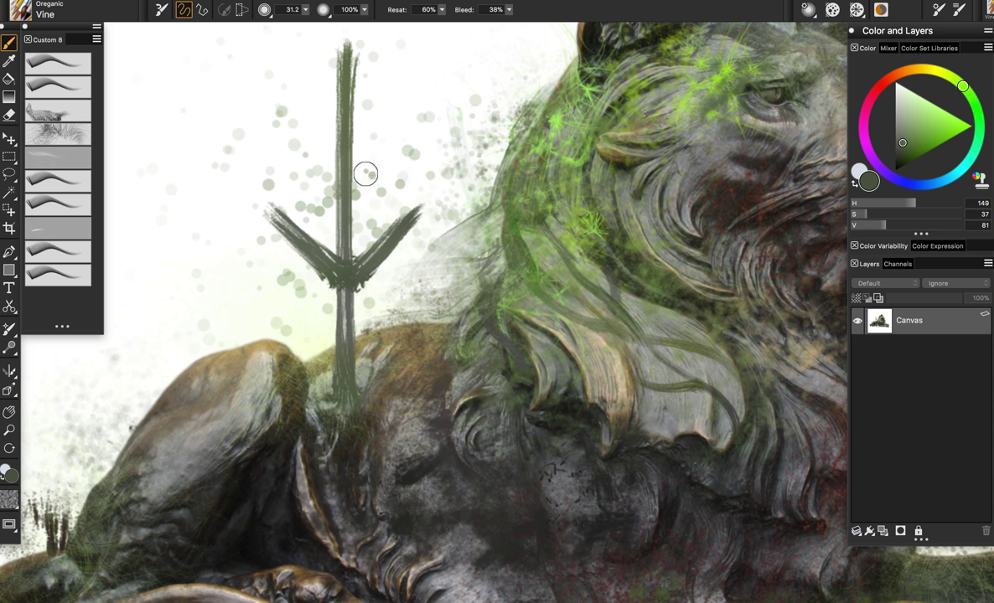
pyautogui.moveTo(343, 182); pyautogui.dragTo(384, 141)
pyautogui.moveTo(331, 113); pyautogui.dragTo(289, 84)
# Undo the Vine stalk and all its side branches above the lion's back.
pyautogui.press('super+z')
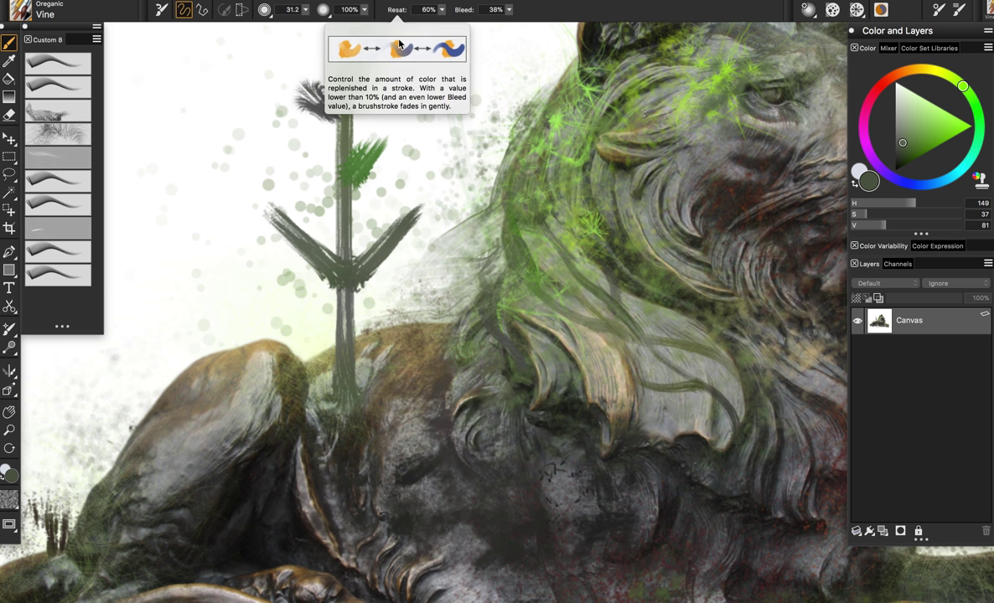
pyautogui.press('super+z')
pyautogui.press('super+z')
pyautogui.press('super+z')
pyautogui.press('super+z')
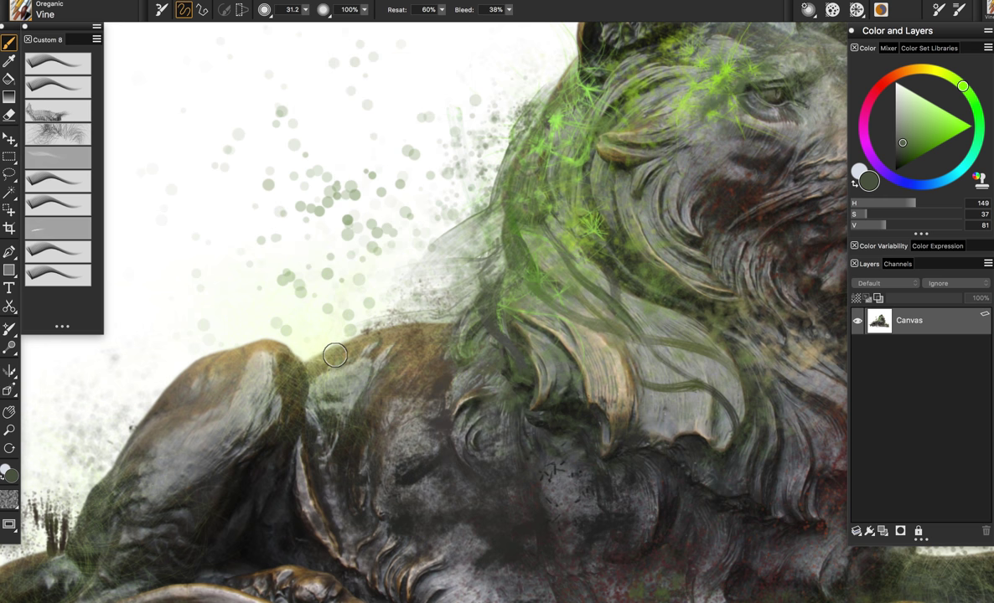
# Sample a dark tone from the lion's chest and paint a long Vine branch curving upward in front of it.
pyautogui.moveTo(652, 349); pyautogui.dragTo(214, 319)
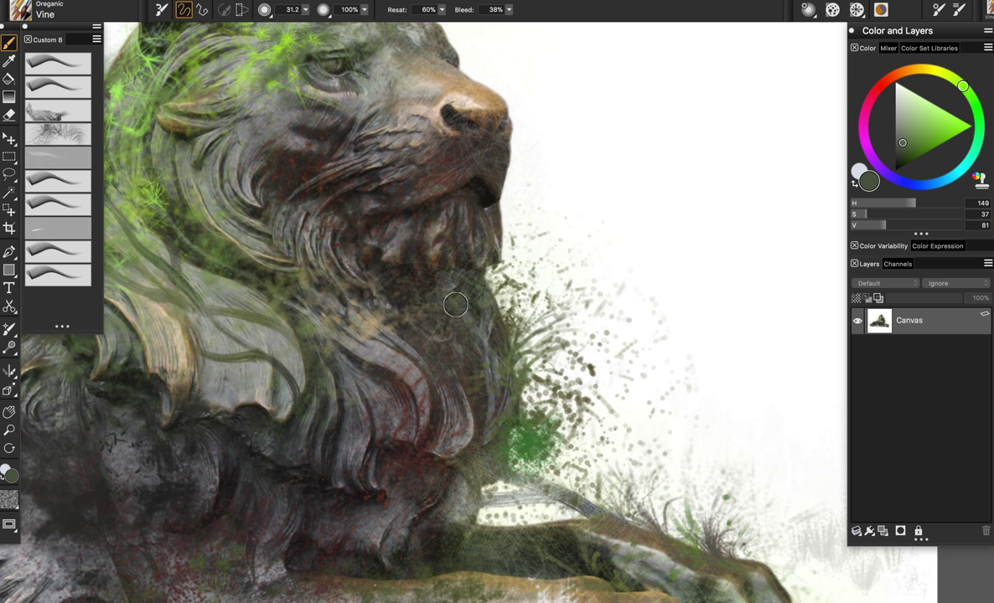
pyautogui.keyDown('alt'); pyautogui.click(489, 395); pyautogui.keyUp('alt')
pyautogui.moveTo(473, 419); pyautogui.dragTo(662, 88)
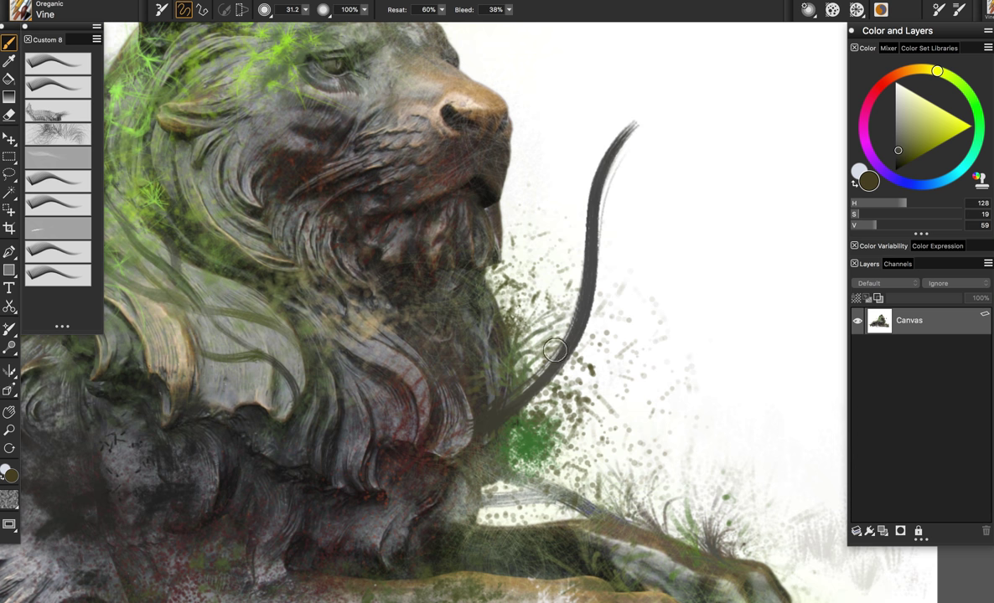
# Sample colours around the branch base and paint an olive-green side branch there, undoing the first two tries.
pyautogui.keyDown('alt'); pyautogui.click(529, 426); pyautogui.keyUp('alt')
pyautogui.keyDown('alt'); pyautogui.click(536, 411); pyautogui.keyUp('alt')
pyautogui.keyDown('alt'); pyautogui.click(536, 408); pyautogui.keyUp('alt')
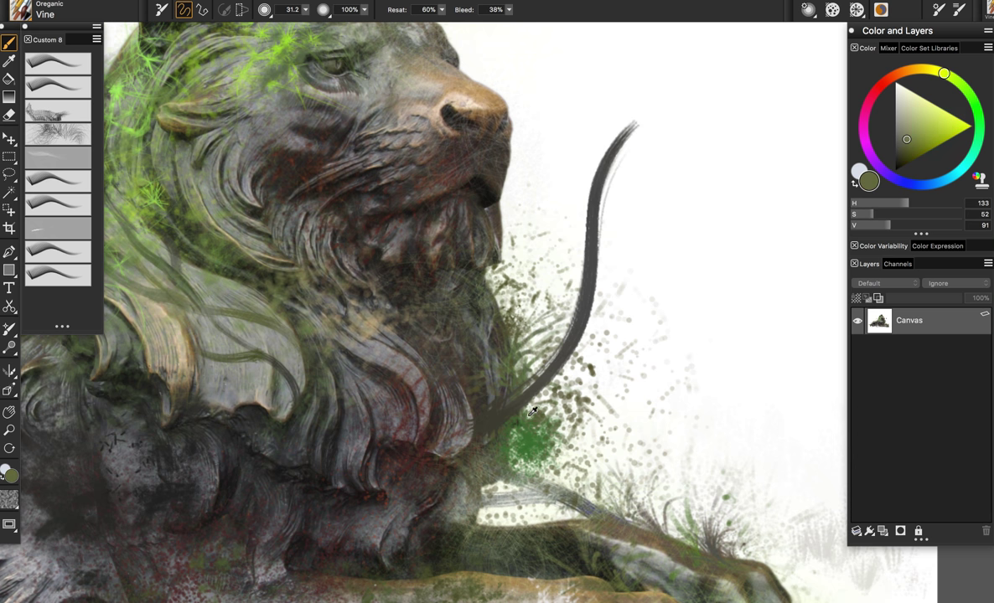
pyautogui.keyDown('alt'); pyautogui.click(529, 425); pyautogui.keyUp('alt')
pyautogui.moveTo(522, 397); pyautogui.dragTo(664, 318)
pyautogui.hotkey('ctrl', 'z')
pyautogui.keyDown('alt'); pyautogui.click(556, 382); pyautogui.keyUp('alt')
pyautogui.moveTo(542, 388)
pyautogui.mouseDown()
pyautogui.moveTo(703, 285)
pyautogui.moveTo(708, 265)
pyautogui.mouseUp()
pyautogui.hotkey('ctrl', 'z')
pyautogui.keyDown('alt'); pyautogui.click(555, 376); pyautogui.keyUp('alt')
pyautogui.moveTo(544, 387); pyautogui.dragTo(674, 282)
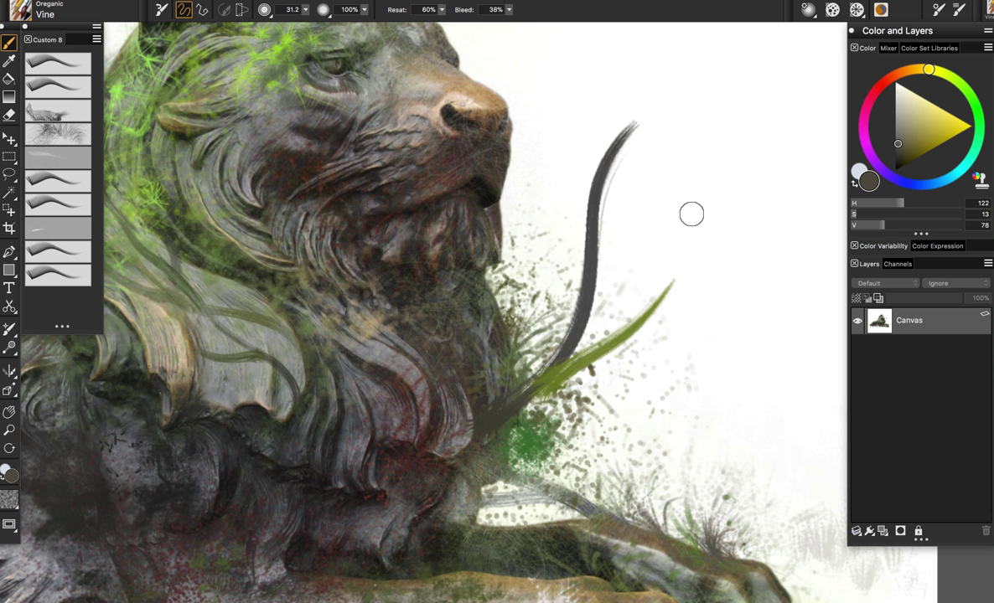
# Add upper forks to the main Vine branch in front of the lion's face and show the whole picture.
pyautogui.moveTo(592, 289)
pyautogui.mouseDown()
pyautogui.moveTo(581, 136)
pyautogui.moveTo(693, 27)
pyautogui.mouseUp()
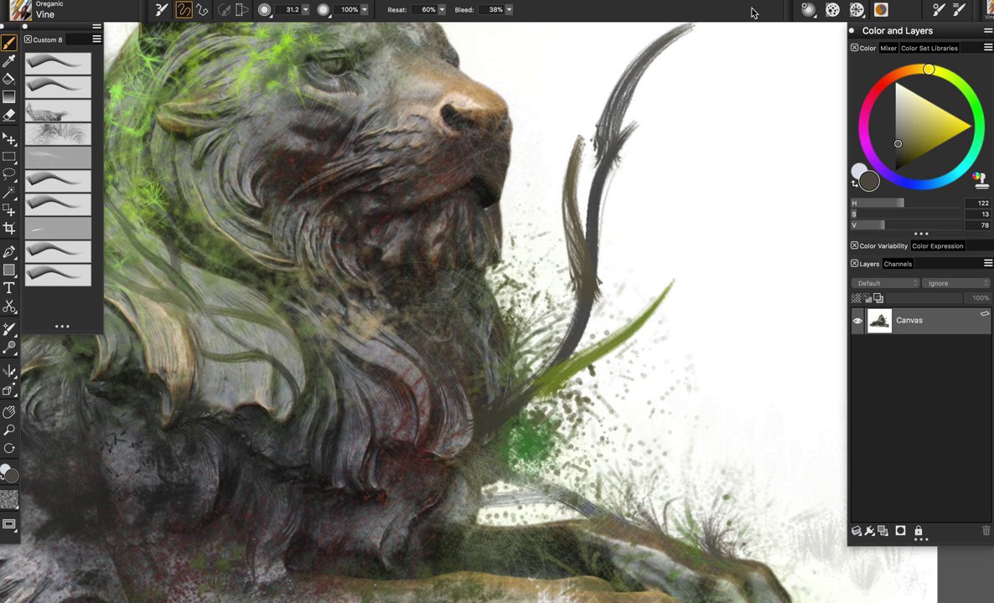
pyautogui.moveTo(587, 134)
pyautogui.mouseDown()
pyautogui.moveTo(763, 49)
pyautogui.moveTo(834, 49)
pyautogui.mouseUp()
pyautogui.moveTo(679, 186)
pyautogui.mouseDown()
pyautogui.moveTo(650, 220)
pyautogui.moveTo(581, 237)
pyautogui.moveTo(546, 282)
pyautogui.moveTo(589, 304)
pyautogui.moveTo(574, 297)
pyautogui.mouseUp()
pyautogui.press('super+space')
pyautogui.press('b')
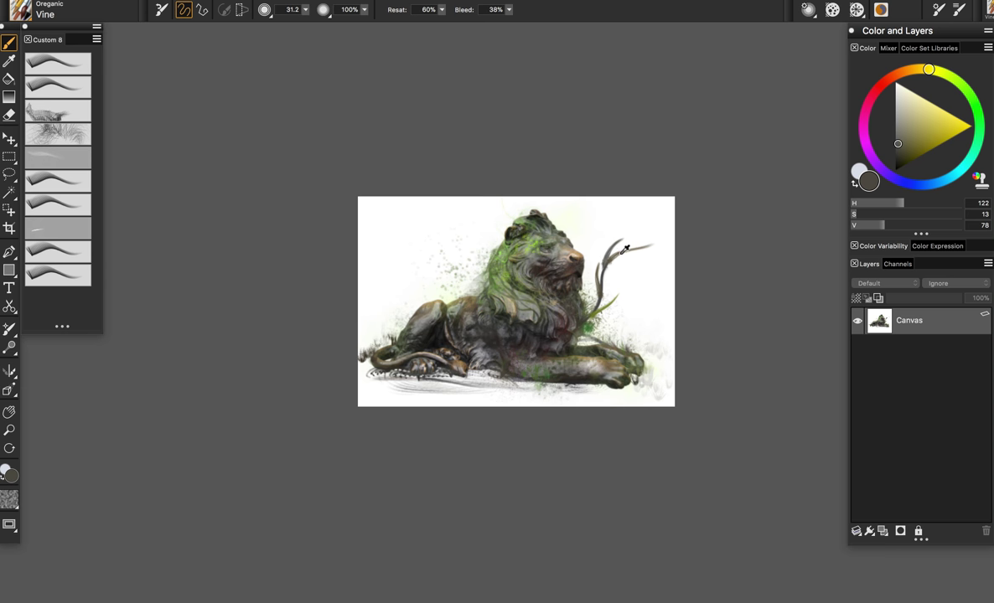
# Sample a colour from the main Vine branch and add more twigs to both branches in front of the lion.
pyautogui.keyDown('alt'); pyautogui.click(624, 249); pyautogui.keyUp('alt')
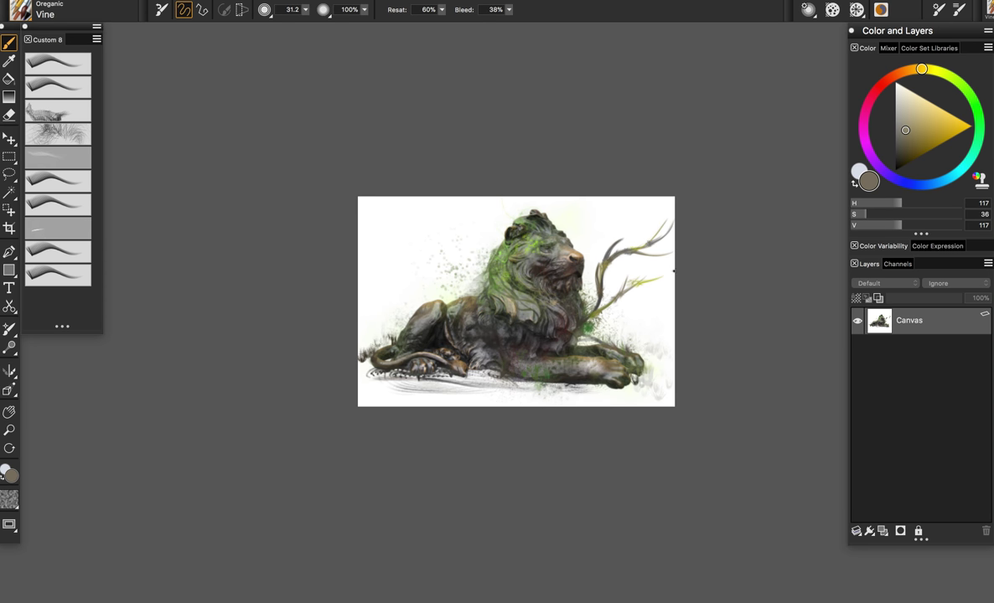
pyautogui.press('m')
pyautogui.moveTo(619, 287); pyautogui.dragTo(623, 306)
pyautogui.press('b')
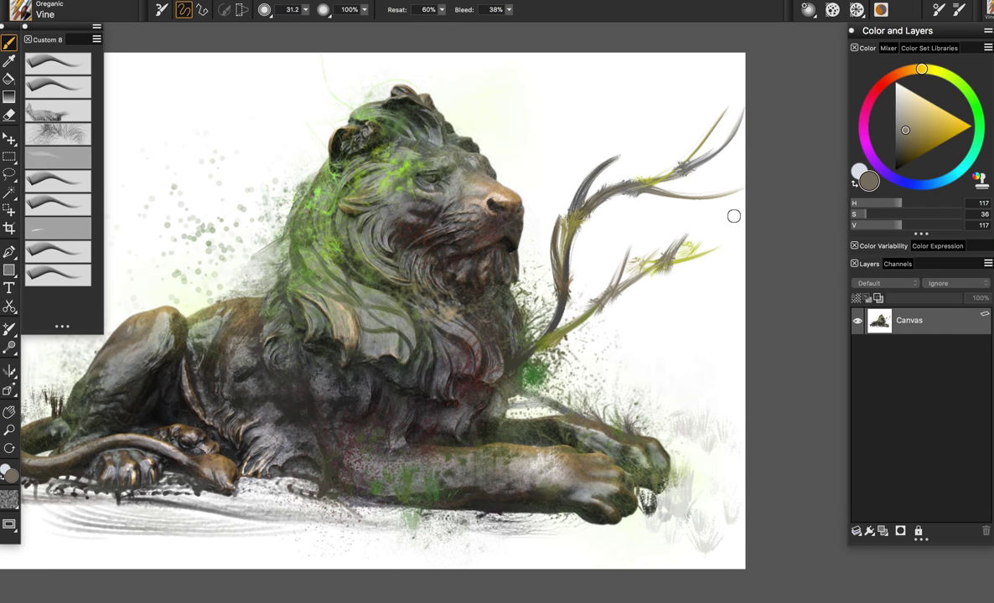
pyautogui.moveTo(633, 243); pyautogui.dragTo(702, 198)
pyautogui.moveTo(651, 273); pyautogui.dragTo(708, 270)
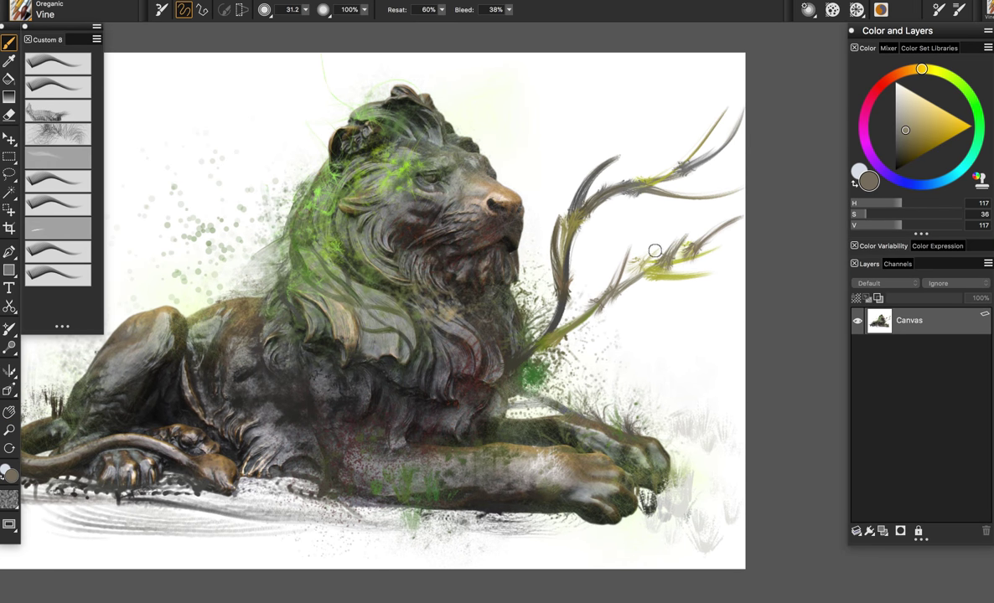
pyautogui.moveTo(654, 168); pyautogui.dragTo(708, 135)
pyautogui.moveTo(638, 177); pyautogui.dragTo(651, 134)
pyautogui.moveTo(590, 180)
pyautogui.mouseDown()
pyautogui.moveTo(599, 131)
pyautogui.moveTo(613, 153)
pyautogui.moveTo(626, 129)
pyautogui.mouseUp()
# Undo all the Vine branches in front of the lion's chest and face.
pyautogui.moveTo(424, 218)
pyautogui.mouseDown()
pyautogui.moveTo(555, 204)
pyautogui.moveTo(564, 188)
pyautogui.mouseUp()
pyautogui.press('super+z')
pyautogui.press('super+z')
pyautogui.press('super+z')
pyautogui.press('super+z')
pyautogui.press('super+z')
pyautogui.press('super+z')
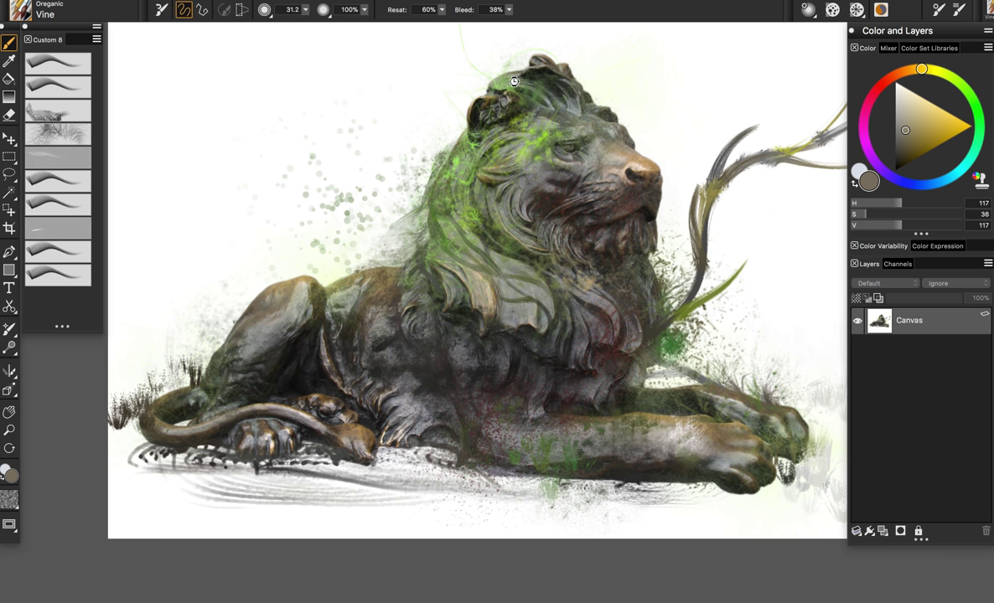
pyautogui.press('super+z')
pyautogui.press('super+z')
pyautogui.press('super+z')
pyautogui.press('super+z')
pyautogui.press('super+z')
pyautogui.press('super+z')
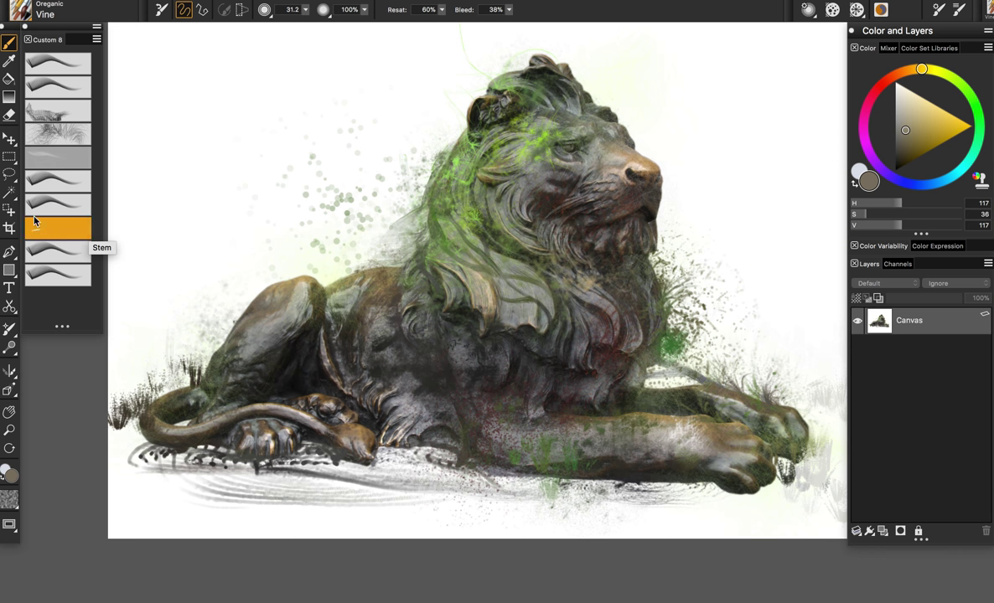
# Switch to the Weeds brush variant and sample a brown from the lion's back.
pyautogui.click(60, 292)
pyautogui.moveTo(750, 311); pyautogui.dragTo(697, 294)
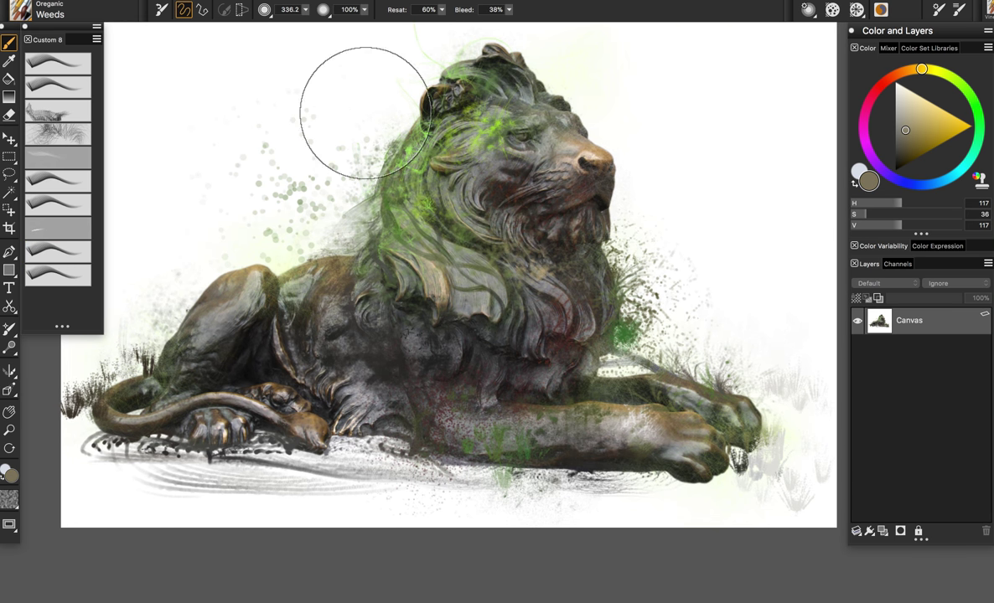
pyautogui.keyDown('alt'); pyautogui.click(343, 264); pyautogui.keyUp('alt')
# Try Weeds strokes above the lion's back and undo them.
pyautogui.moveTo(287, 213); pyautogui.dragTo(311, 279)
pyautogui.press('super+z')
pyautogui.moveTo(289, 222)
pyautogui.mouseDown()
pyautogui.moveTo(332, 270)
pyautogui.moveTo(328, 254)
pyautogui.moveTo(298, 249)
pyautogui.moveTo(308, 270)
pyautogui.moveTo(282, 255)
pyautogui.moveTo(307, 267)
pyautogui.mouseUp()
pyautogui.press('super+z')
pyautogui.press('super+z')
# Paint brownish Weeds tufts at size 136.7 along the lion's back behind the mane.
pyautogui.moveTo(328, 207); pyautogui.dragTo(342, 248)
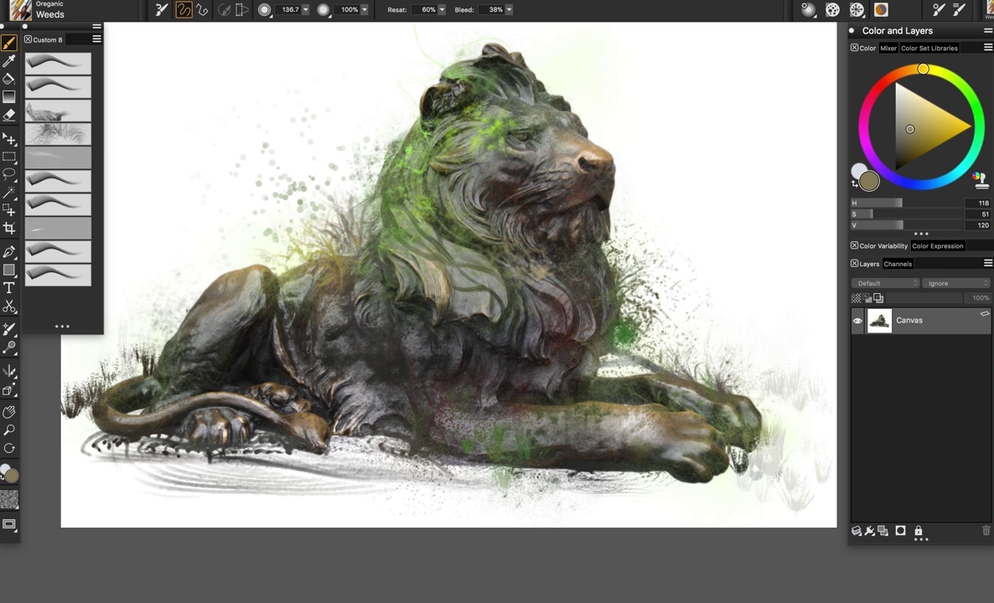
# Try Weeds strokes on the blank background above the lion's haunch and undo them.
pyautogui.moveTo(277, 99); pyautogui.dragTo(291, 171)
pyautogui.hotkey('ctrl', 'z')
pyautogui.moveTo(235, 67)
pyautogui.mouseDown()
pyautogui.moveTo(208, 118)
pyautogui.moveTo(210, 216)
pyautogui.mouseUp()
pyautogui.hotkey('ctrl', 'z')
pyautogui.moveTo(240, 89)
pyautogui.mouseDown()
pyautogui.moveTo(237, 295)
pyautogui.moveTo(276, 246)
pyautogui.moveTo(295, 285)
pyautogui.mouseUp()
pyautogui.hotkey('ctrl', 'z')
pyautogui.hotkey('ctrl', 'z')
# Add Weeds tufts over the lion's haunch and, in sampled greens, along the back of the mane up to the ear.
pyautogui.moveTo(257, 220)
pyautogui.mouseDown()
pyautogui.moveTo(237, 250)
pyautogui.moveTo(277, 262)
pyautogui.moveTo(205, 267)
pyautogui.moveTo(168, 312)
pyautogui.moveTo(273, 283)
pyautogui.mouseUp()
pyautogui.keyDown('alt'); pyautogui.click(307, 255); pyautogui.keyUp('alt')
pyautogui.keyDown('alt'); pyautogui.click(359, 197); pyautogui.keyUp('alt')
pyautogui.moveTo(355, 196)
pyautogui.mouseDown()
pyautogui.moveTo(343, 186)
pyautogui.moveTo(398, 170)
pyautogui.moveTo(369, 130)
pyautogui.moveTo(335, 147)
pyautogui.moveTo(352, 130)
pyautogui.moveTo(403, 117)
pyautogui.moveTo(377, 88)
pyautogui.mouseUp()
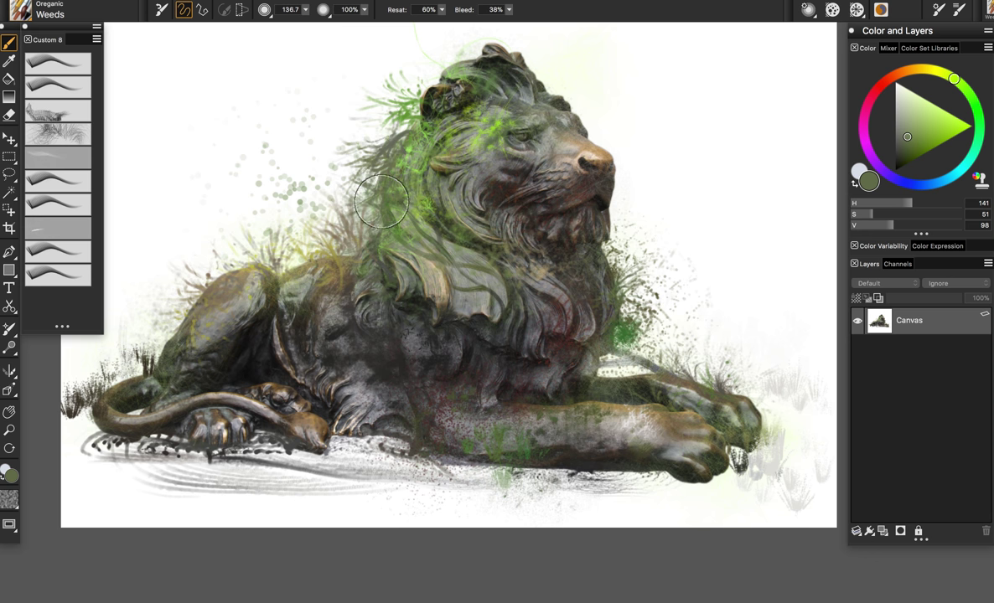
# Sample a green from the mane, darken it to H 134, S 19, V 28, and paint dark Weeds through the mane.
pyautogui.keyDown('alt'); pyautogui.click(465, 229); pyautogui.keyUp('alt')
pyautogui.keyDown('alt'); pyautogui.click(443, 218); pyautogui.keyUp('alt')
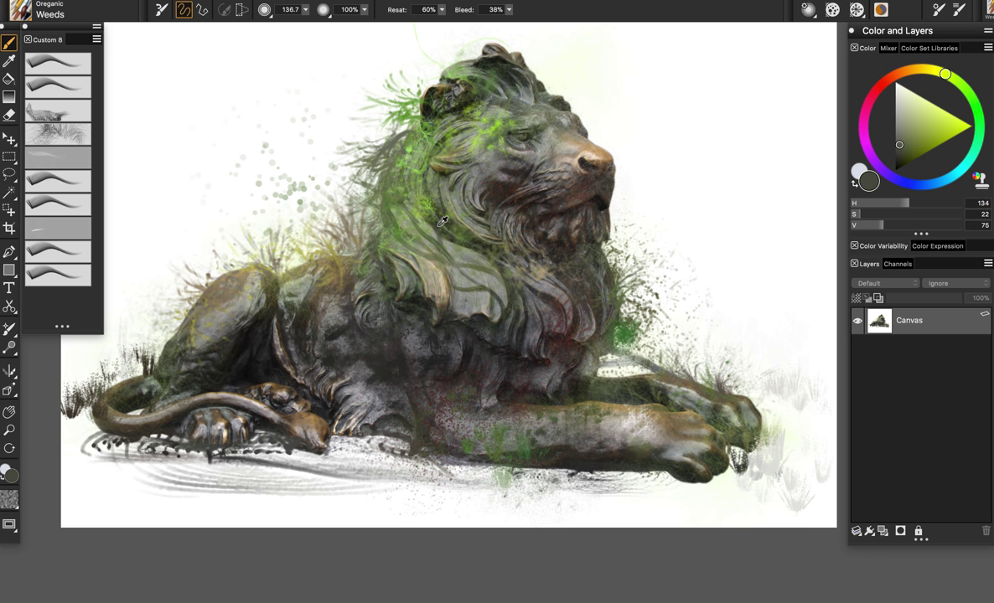
pyautogui.moveTo(899, 158); pyautogui.dragTo(899, 149)
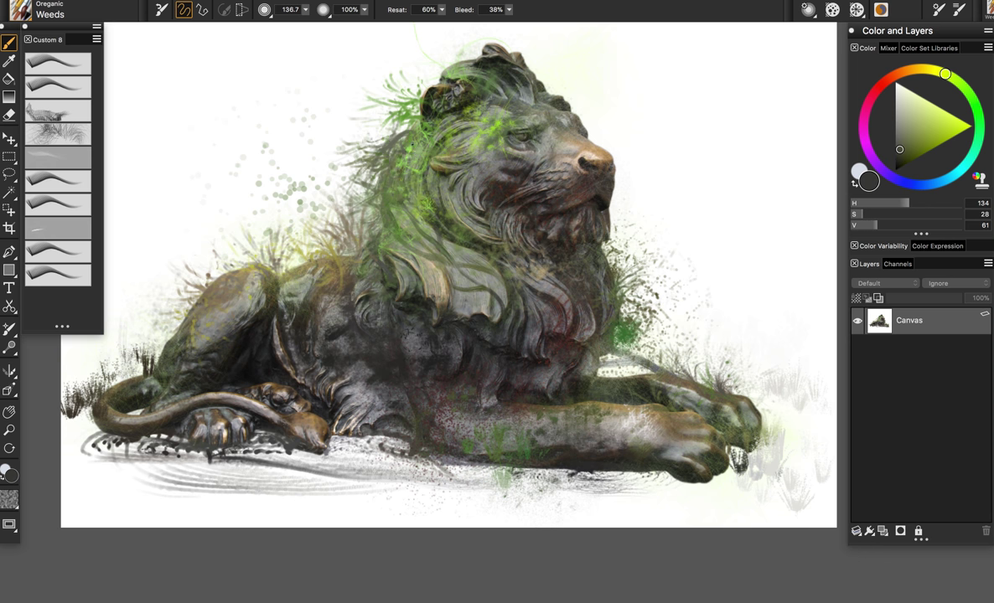
pyautogui.moveTo(864, 219); pyautogui.dragTo(860, 217)
pyautogui.moveTo(869, 226); pyautogui.dragTo(863, 225)
pyautogui.moveTo(409, 152)
pyautogui.mouseDown()
pyautogui.moveTo(421, 176)
pyautogui.moveTo(406, 151)
pyautogui.moveTo(421, 165)
pyautogui.moveTo(397, 172)
pyautogui.moveTo(433, 171)
pyautogui.moveTo(421, 150)
pyautogui.moveTo(431, 144)
pyautogui.moveTo(412, 161)
pyautogui.moveTo(435, 179)
pyautogui.moveTo(408, 185)
pyautogui.moveTo(407, 206)
pyautogui.moveTo(368, 257)
pyautogui.mouseUp()
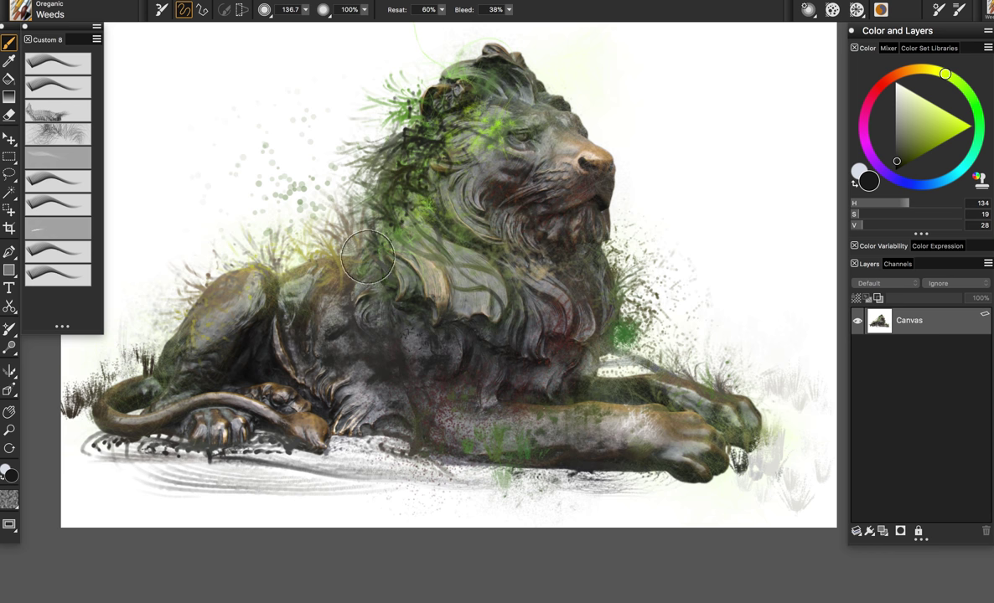
# Paint dark Weeds grass along the lion's back and haunch, and brownish grass in a sampled colour above the far foreleg.
pyautogui.moveTo(369, 172); pyautogui.dragTo(398, 188)
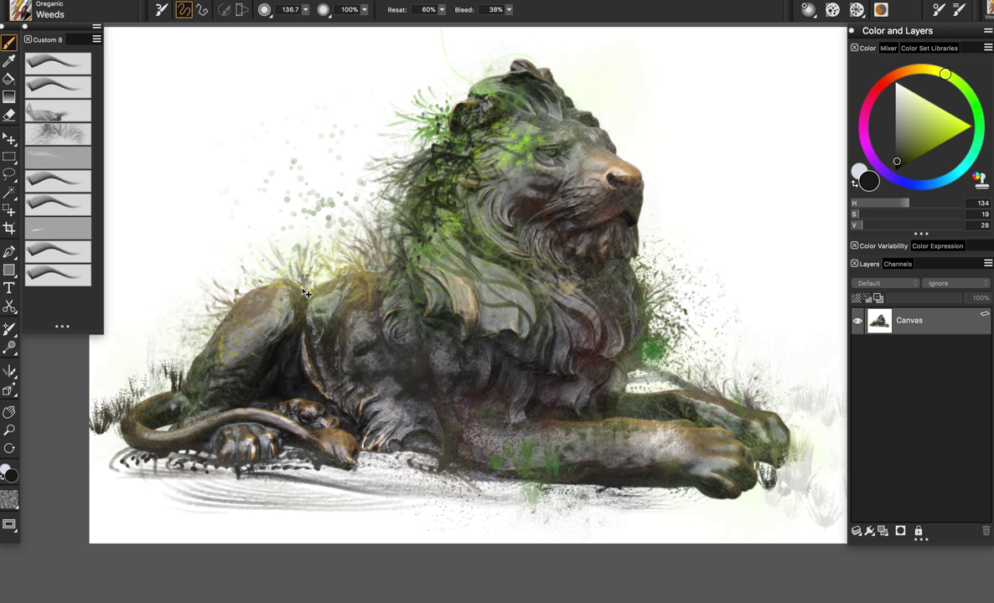
pyautogui.moveTo(309, 301)
pyautogui.mouseDown()
pyautogui.moveTo(290, 261)
pyautogui.moveTo(356, 230)
pyautogui.mouseUp()
pyautogui.moveTo(361, 273); pyautogui.dragTo(369, 238)
pyautogui.moveTo(297, 274)
pyautogui.mouseDown()
pyautogui.moveTo(270, 267)
pyautogui.moveTo(225, 278)
pyautogui.moveTo(170, 404)
pyautogui.mouseUp()
pyautogui.keyDown('alt'); pyautogui.click(647, 361); pyautogui.keyUp('alt')
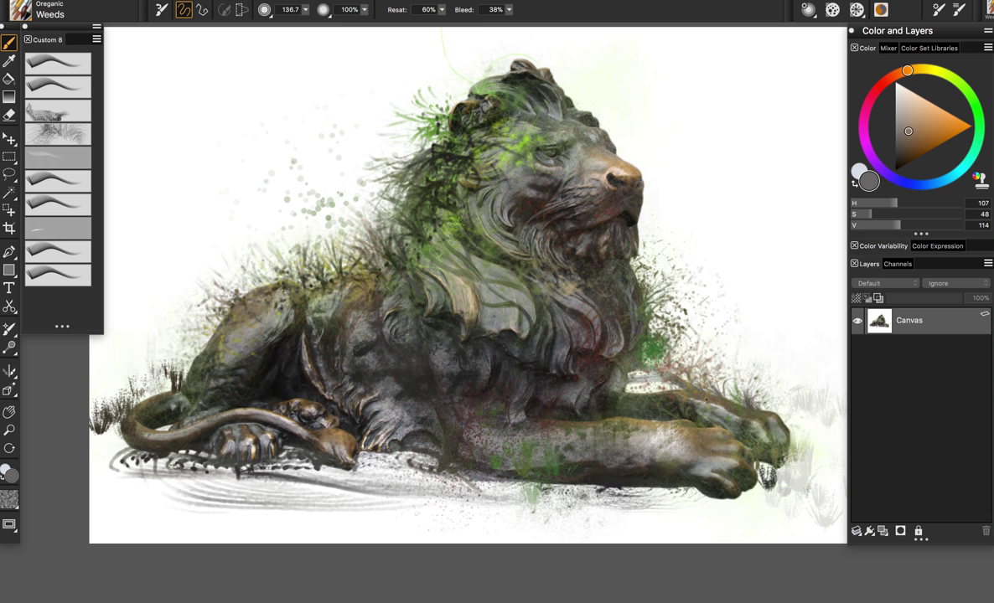
pyautogui.moveTo(722, 253); pyautogui.dragTo(711, 264)
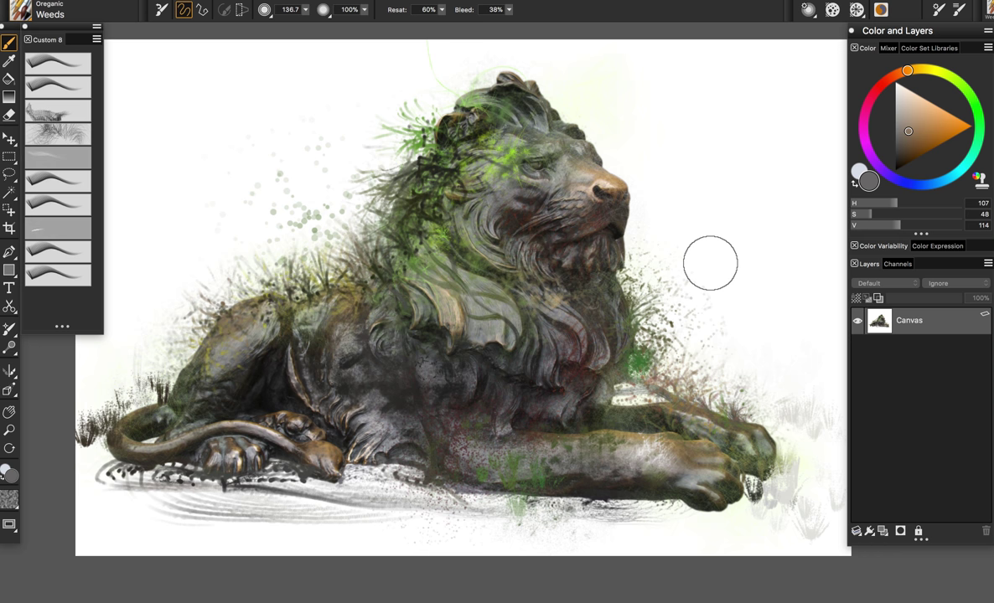